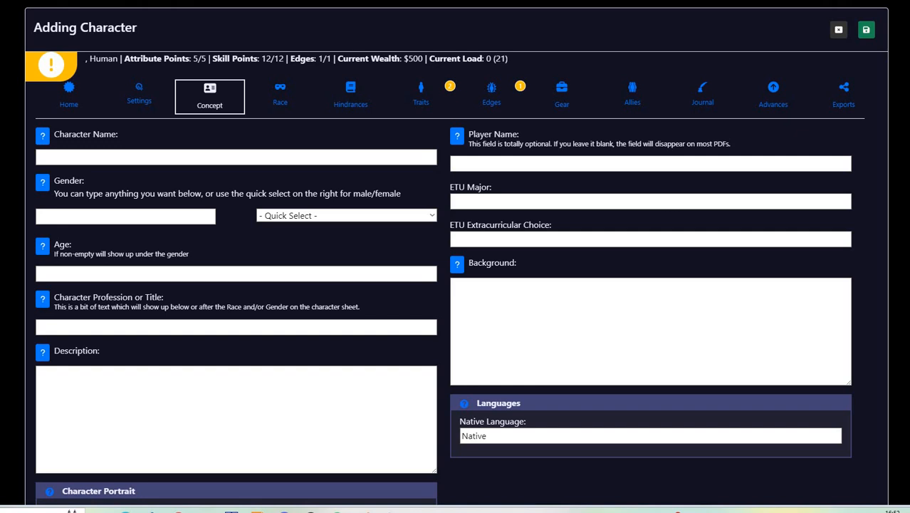
Step: Enter the character's full name and set the gender to Male
left_click(236, 157)
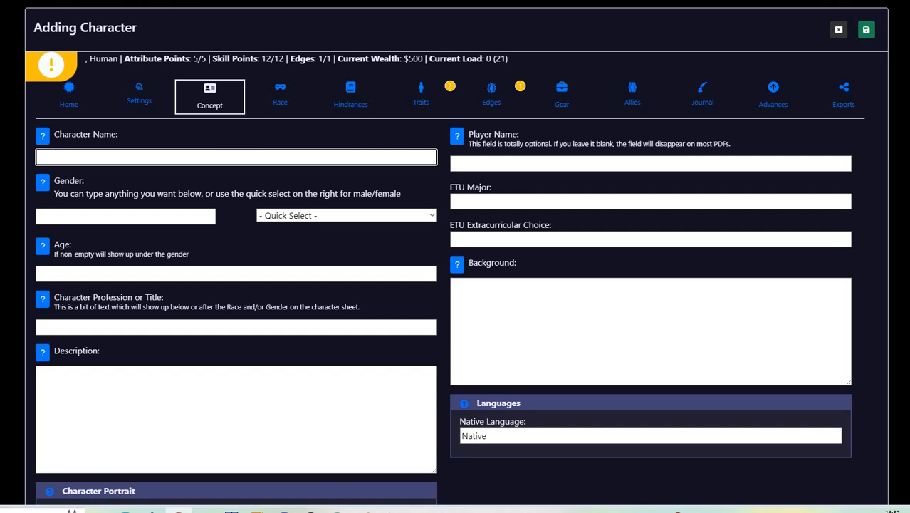
type("Eddy War")
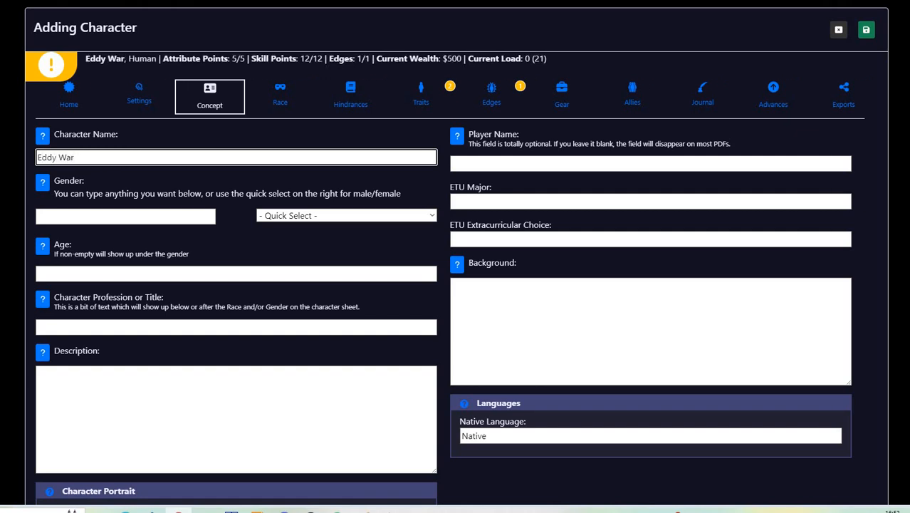
type("scha")
key("BackSpace")
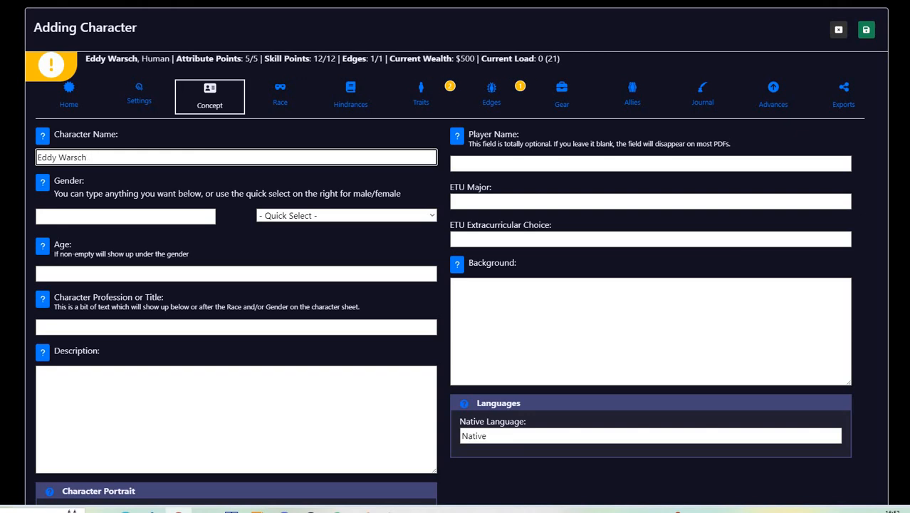
type("ouski")
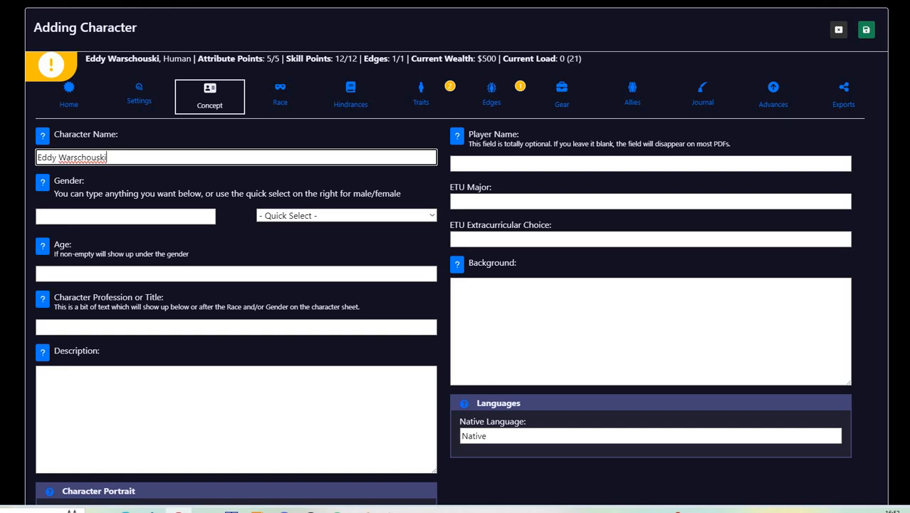
left_click(304, 217)
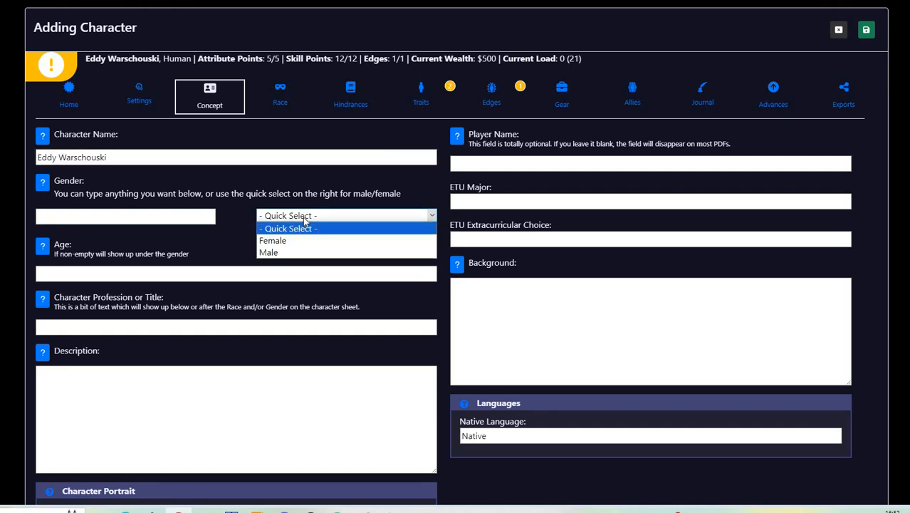
left_click(283, 252)
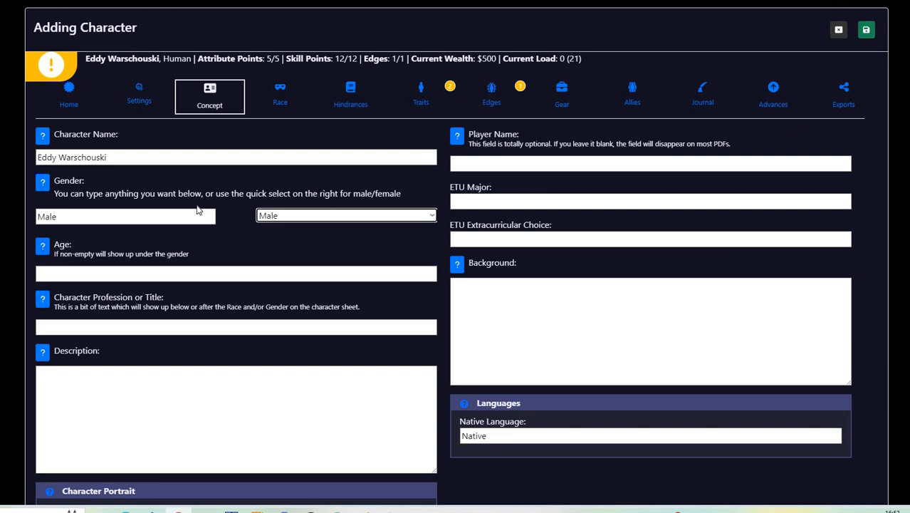
Step: Set the character's age to 18 and the profession or title to Student
left_click(91, 269)
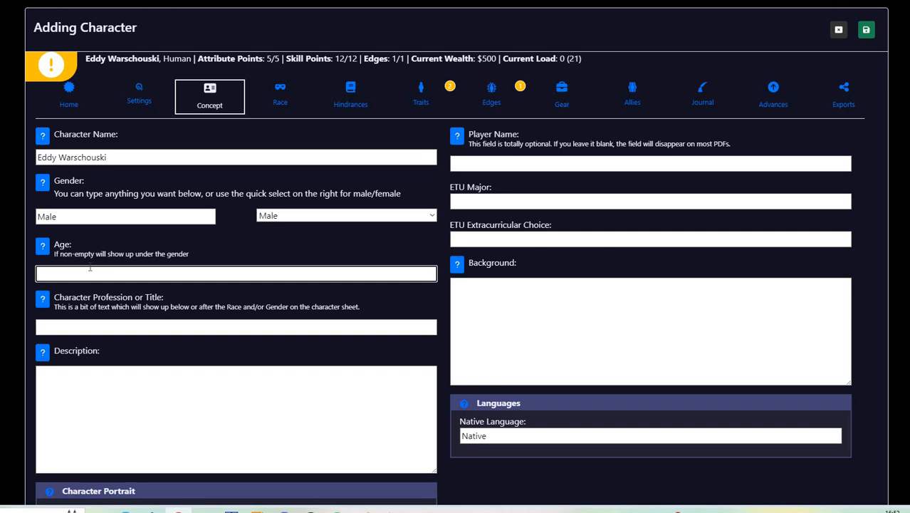
type("18")
left_click(65, 324)
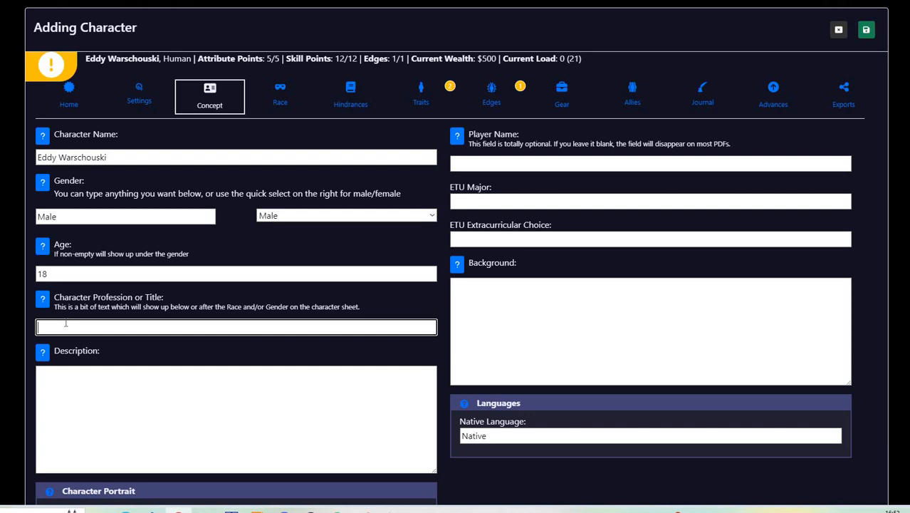
type("Student")
Step: Enter the character description "Tall gangly with dark hair and glasses."
left_click(83, 385)
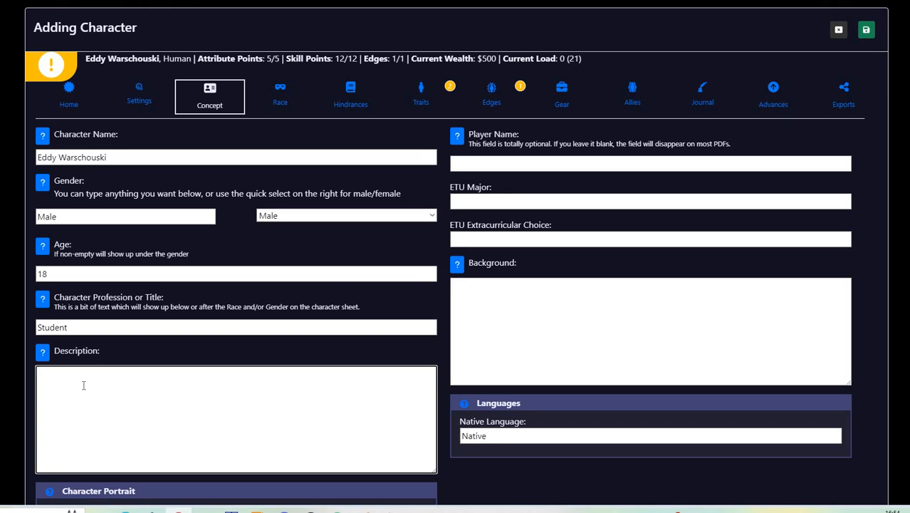
type("Tall gangly with dark hair and gla")
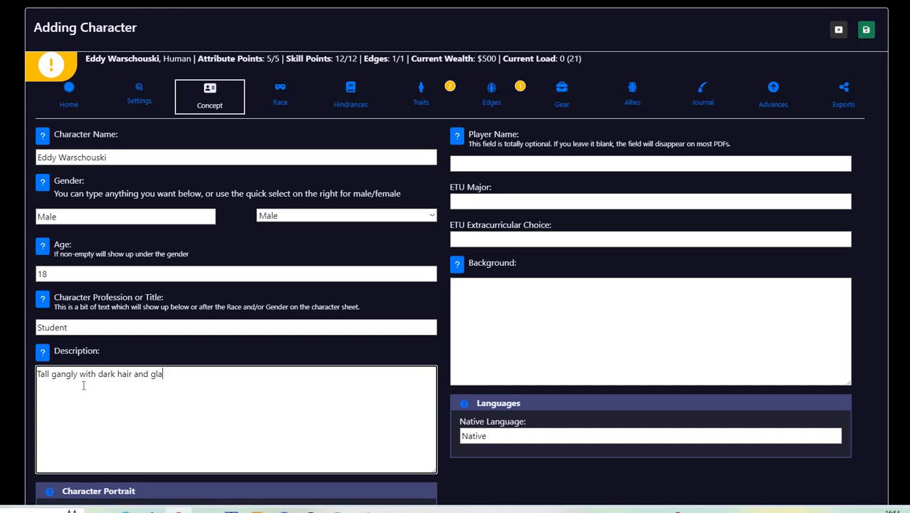
type("sses.")
Step: Fill in the player's name and set the ETU major to Computer Science
left_click(482, 166)
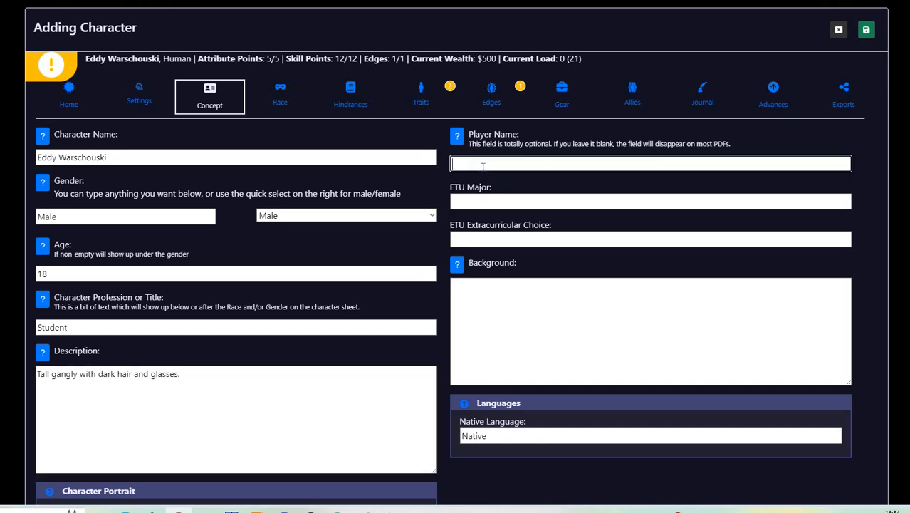
type("Timon")
key("Tab")
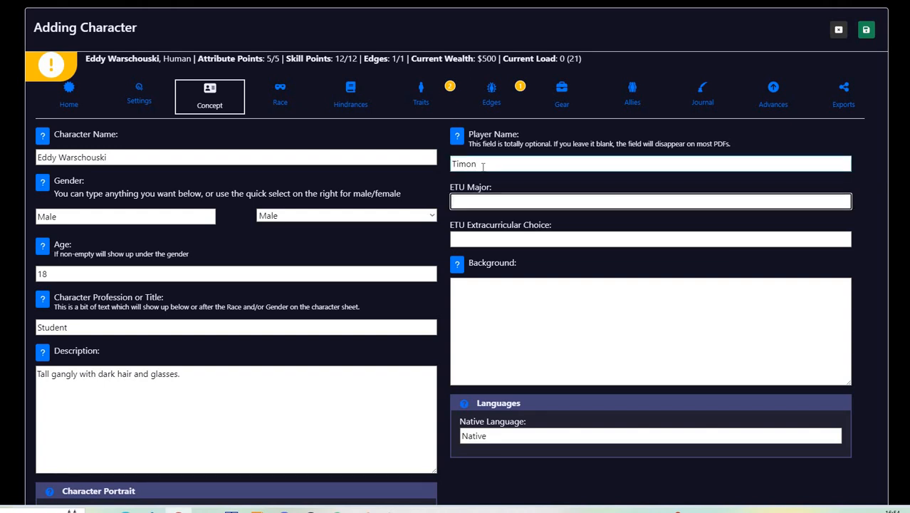
type("Computer Science")
left_click(473, 239)
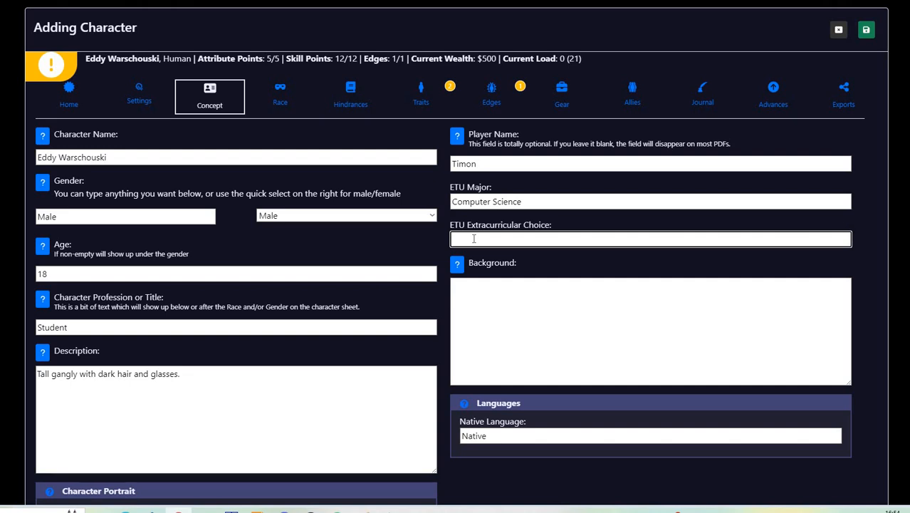
Step: Enter the background "Was a football player in school but got fascinated by computers and had to step back his sporting career as his eyes deteriorated."
left_click(482, 308)
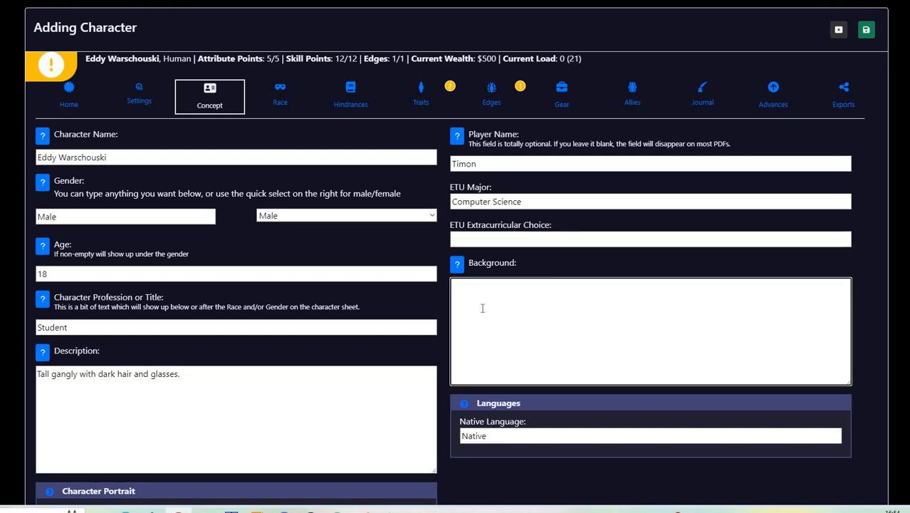
type("Was a football player in ")
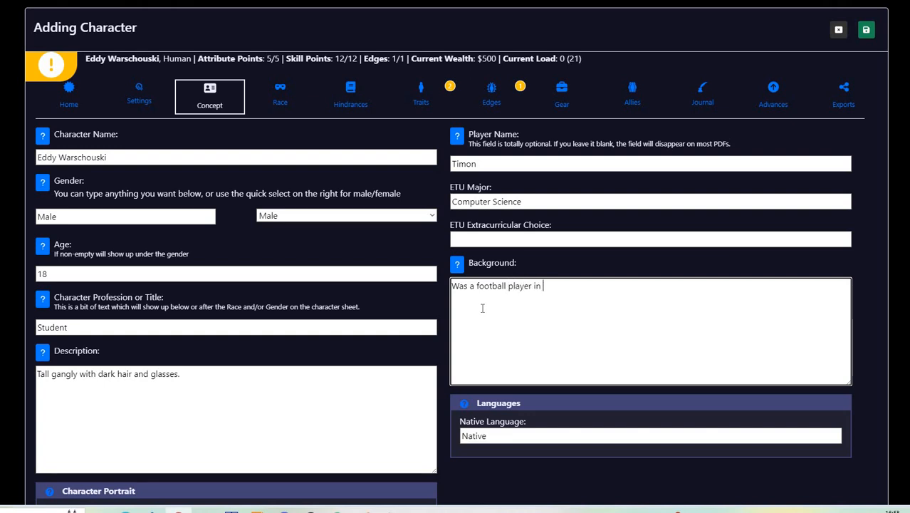
type("school but ")
type("got fa")
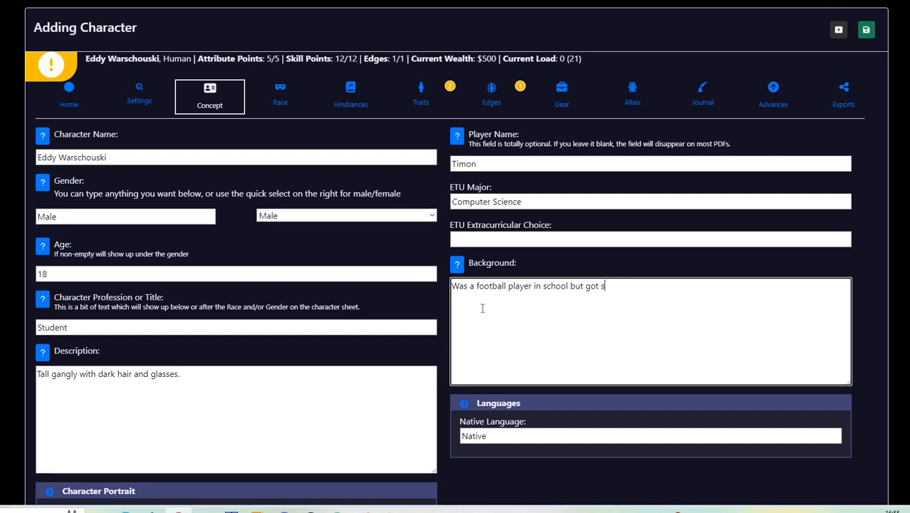
type("scinate d")
key("BackSpace")
key("BackSpace")
type("d by computers")
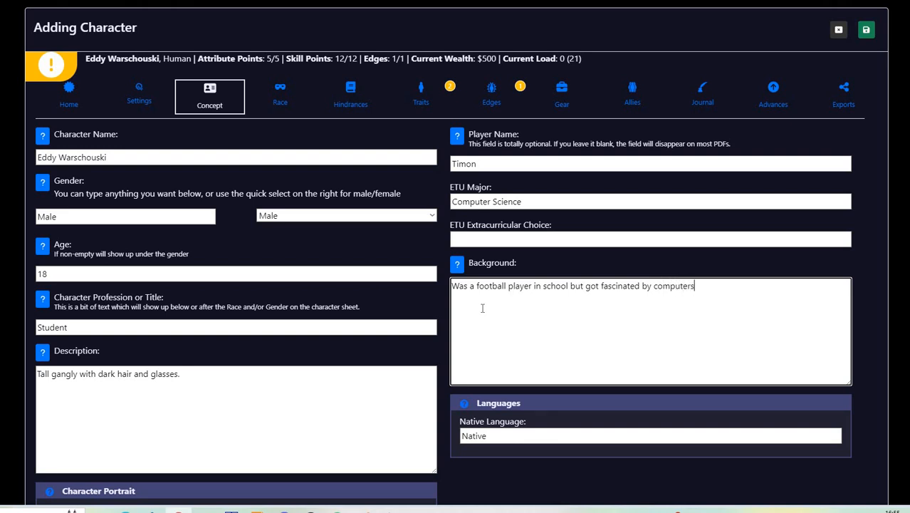
type(" and had to sp")
key("BackSpace")
type("tep ")
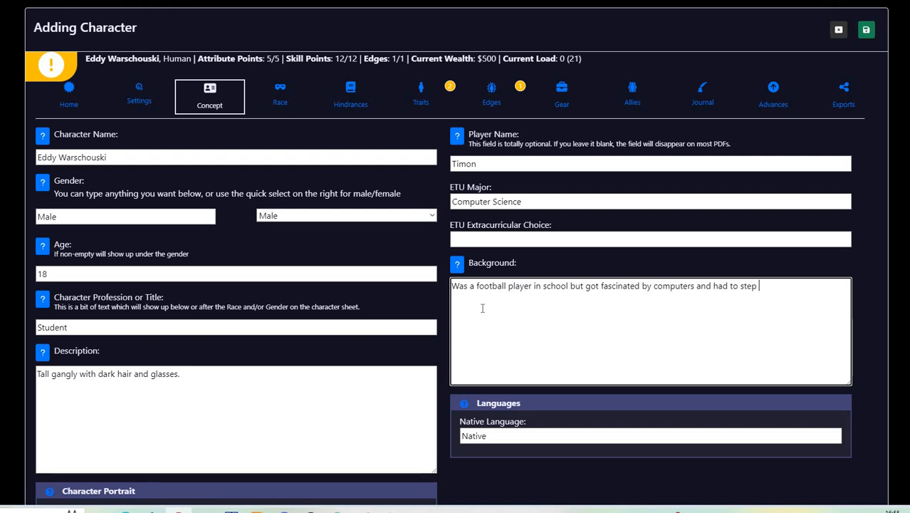
type("back his sporting ")
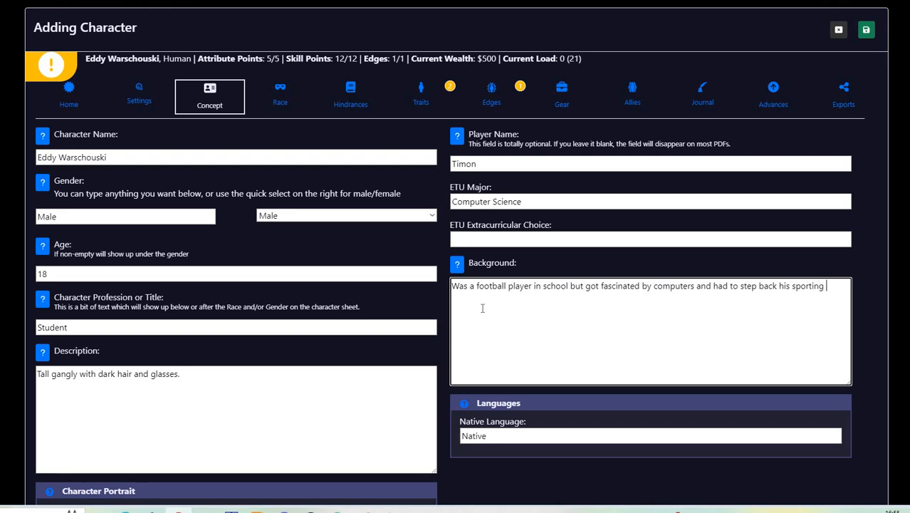
type("career as his eyes")
type("deteriorated.")
Step: Review the character portrait and VTT token image options, and the race selection
scroll(477, 327, "down", 2)
scroll(469, 340, "down", 3)
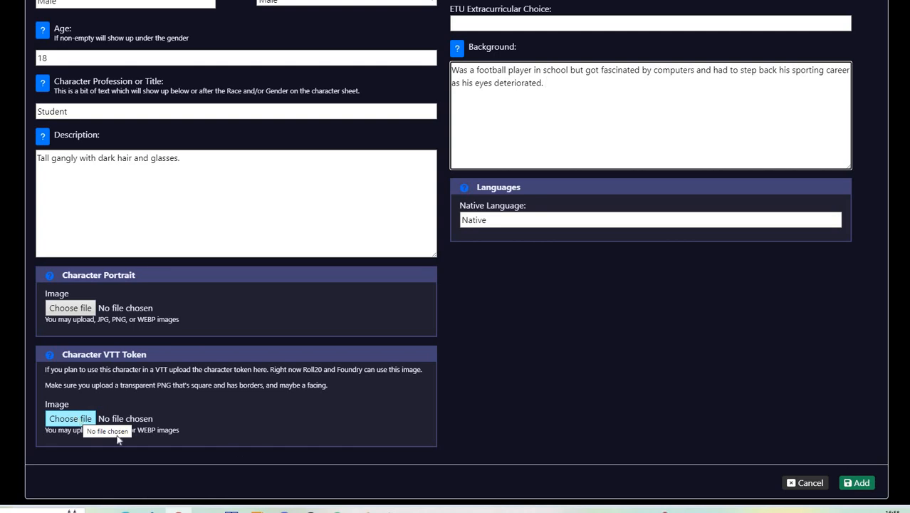
scroll(758, 177, "up", 3)
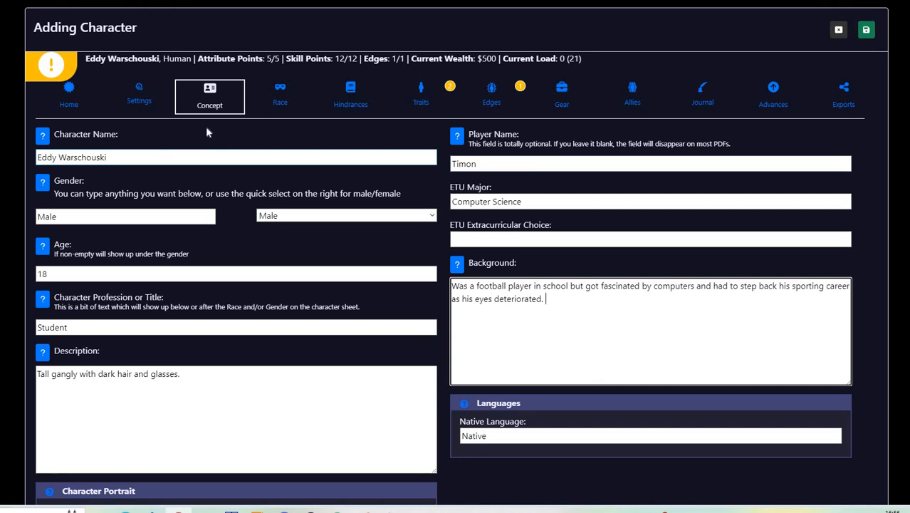
left_click(285, 98)
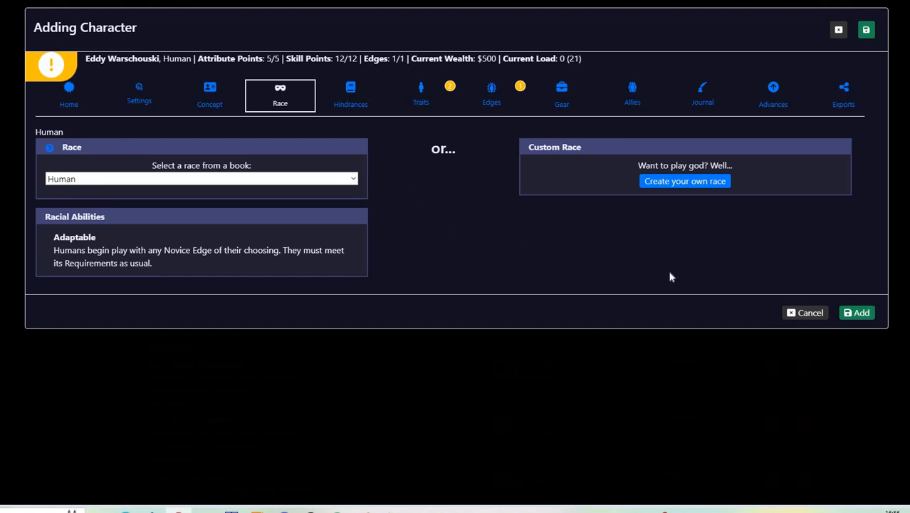
Step: Add the minor hindrance Annoying Roommate from the East Texas University hindrances
left_click(351, 103)
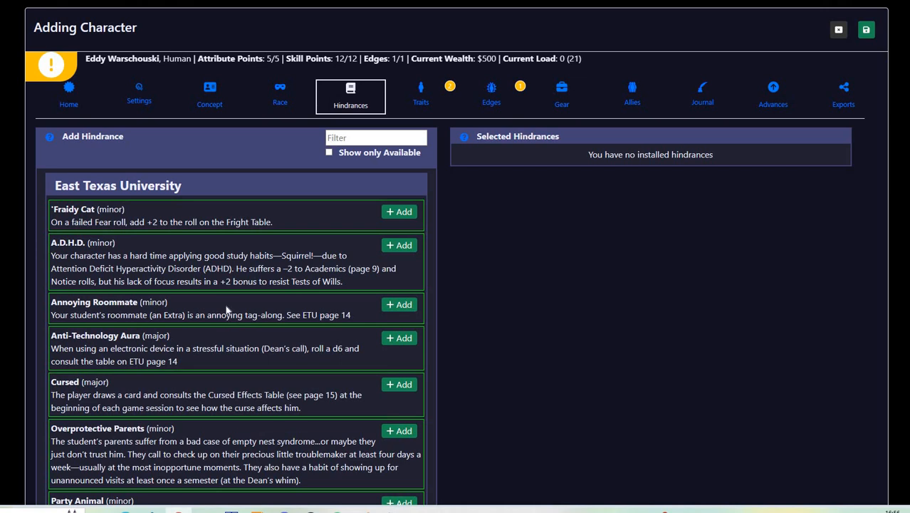
scroll(225, 308, "down", 1)
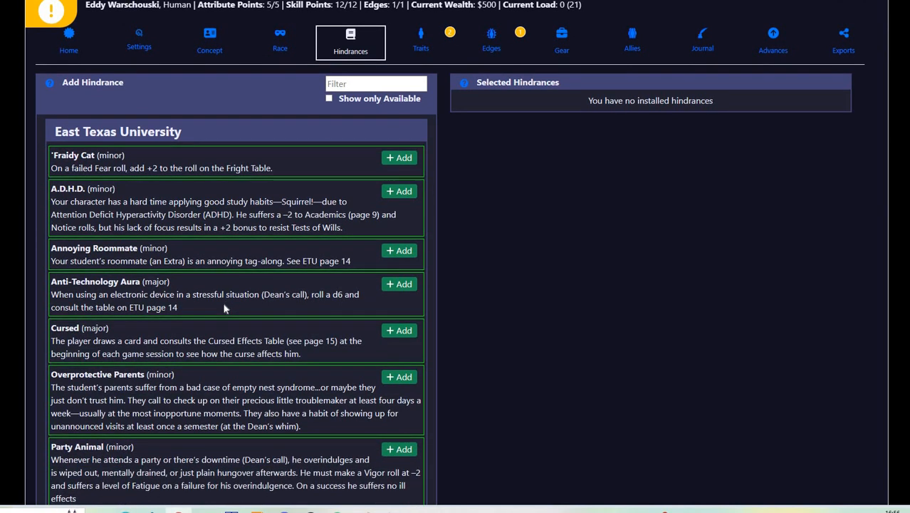
scroll(224, 307, "down", 1)
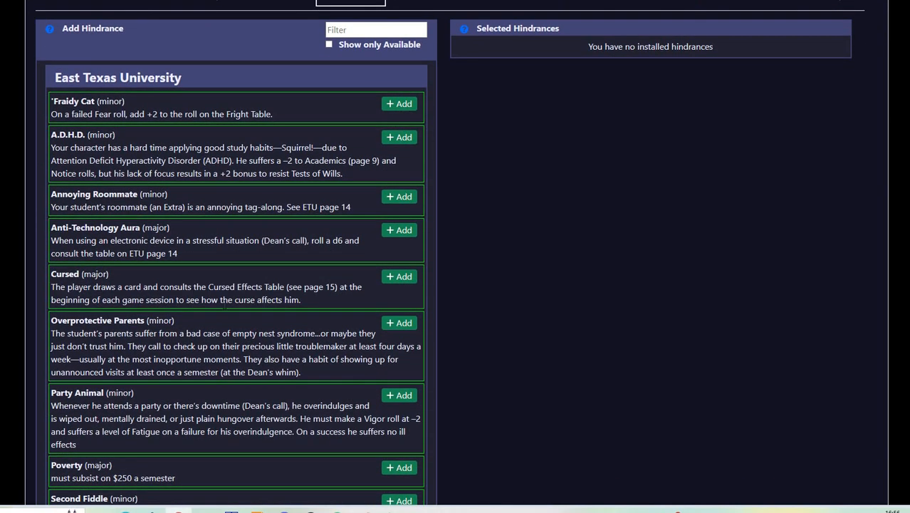
scroll(214, 296, "down", 7)
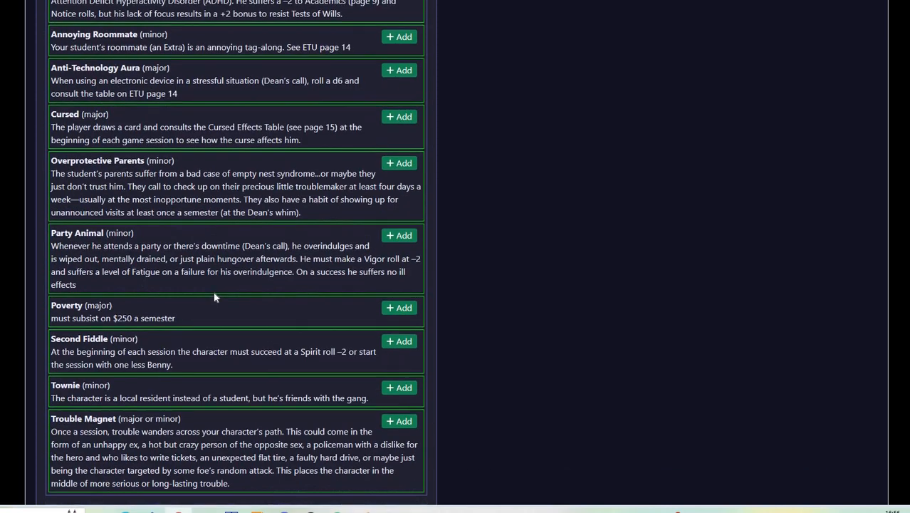
scroll(215, 297, "down", 6)
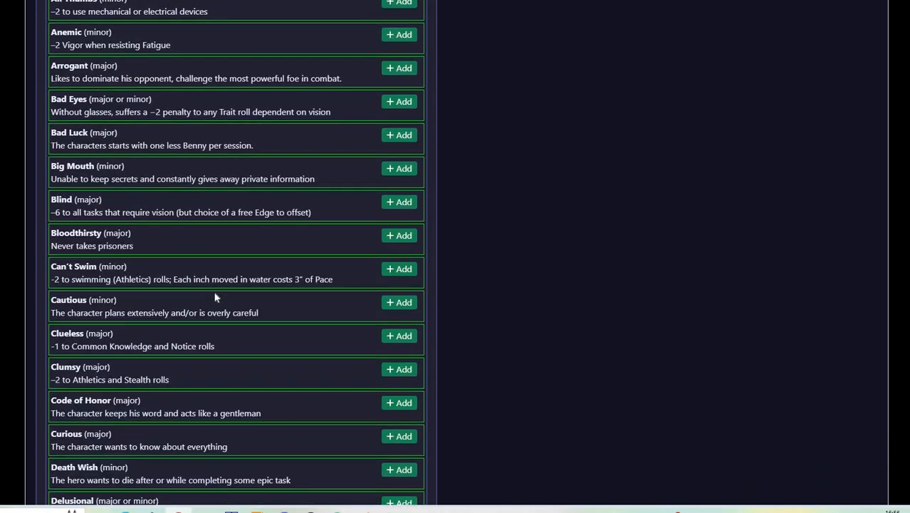
scroll(215, 297, "up", 1)
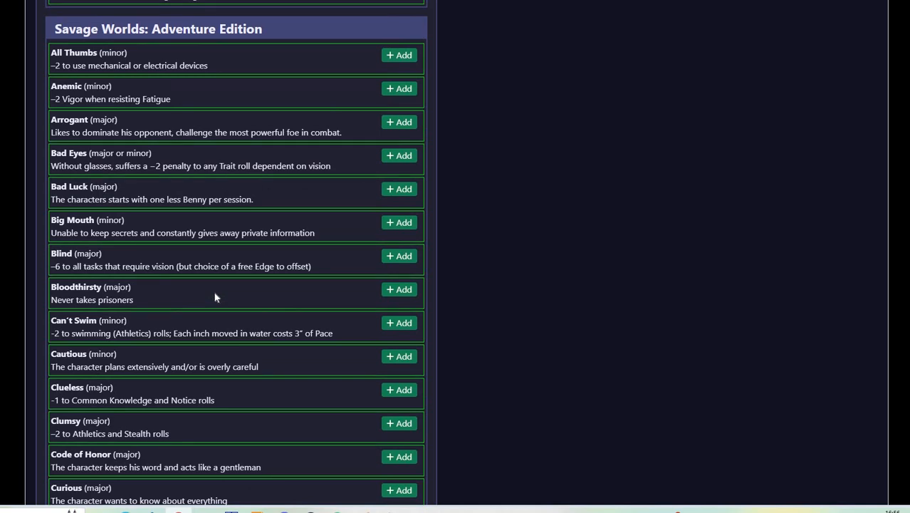
scroll(215, 297, "up", 11)
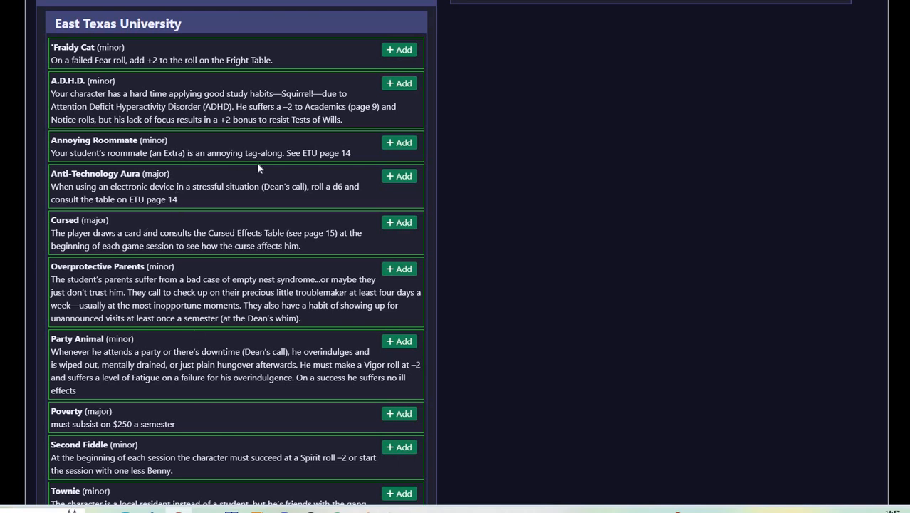
left_click(398, 144)
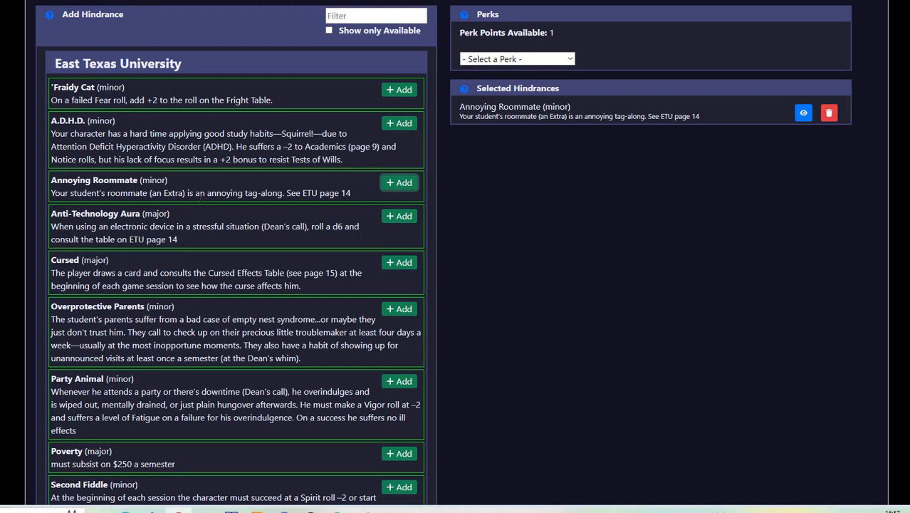
Step: Add the Bad Eyes hindrance from Savage Worlds: Adventure Edition as a minor hindrance and check the selected hindrances
scroll(456, 257, "down", 1)
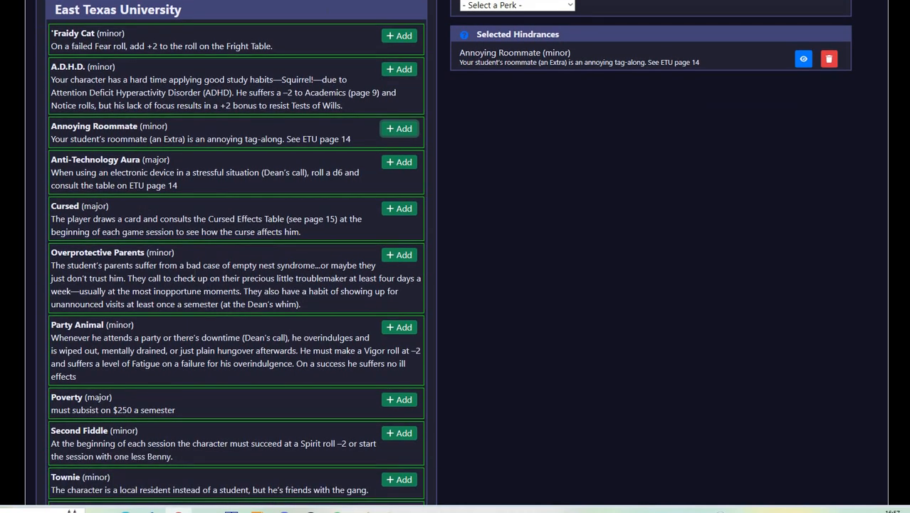
scroll(206, 300, "down", 8)
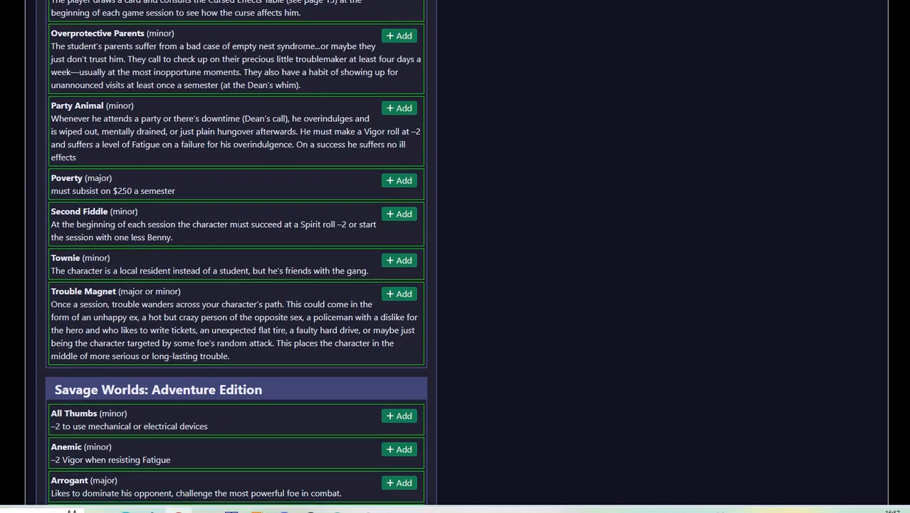
scroll(241, 280, "down", 1)
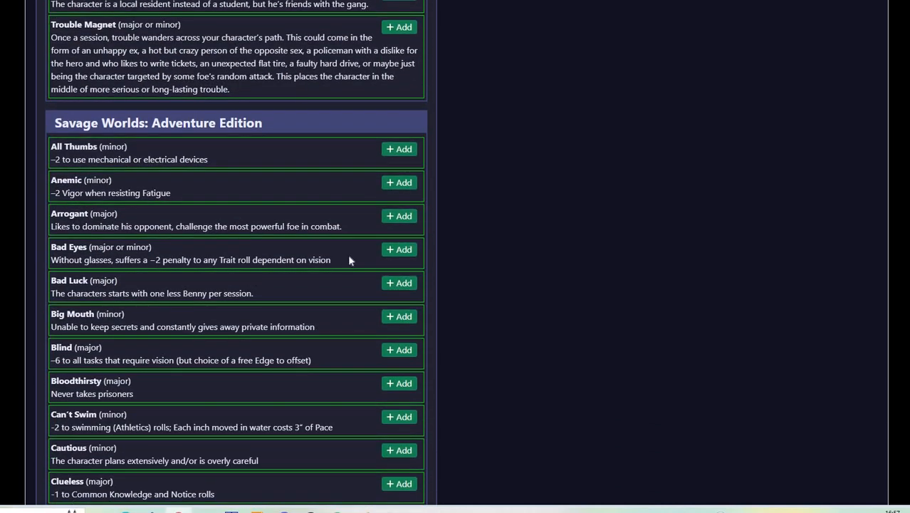
left_click(403, 250)
left_click(402, 253)
scroll(272, 240, "up", 8)
scroll(272, 240, "up", 1)
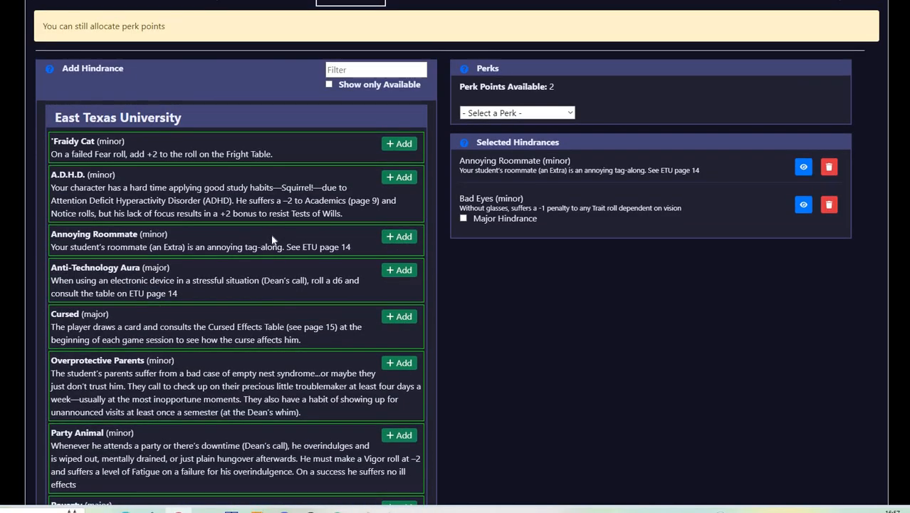
scroll(272, 240, "down", 2)
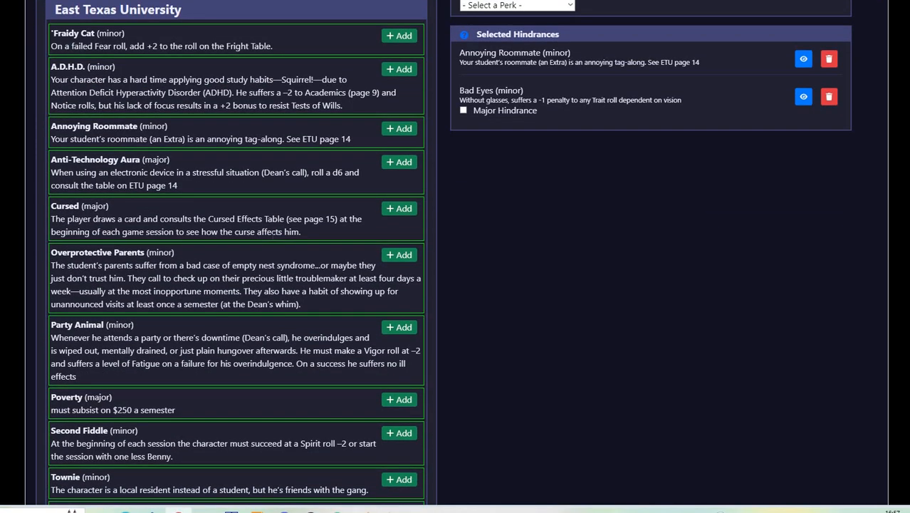
Step: Try the Bad Eyes hindrance as a major hindrance and return it to minor
scroll(272, 238, "down", 2)
scroll(272, 237, "up", 3)
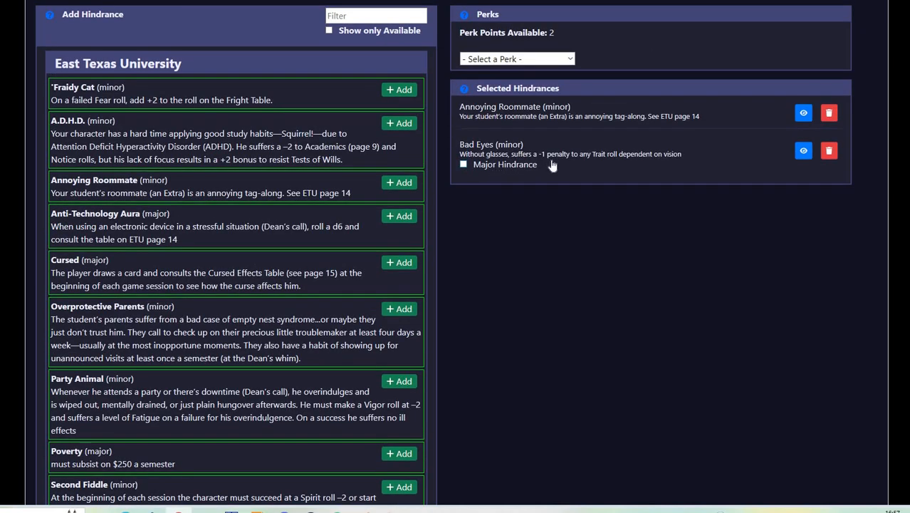
left_click(463, 164)
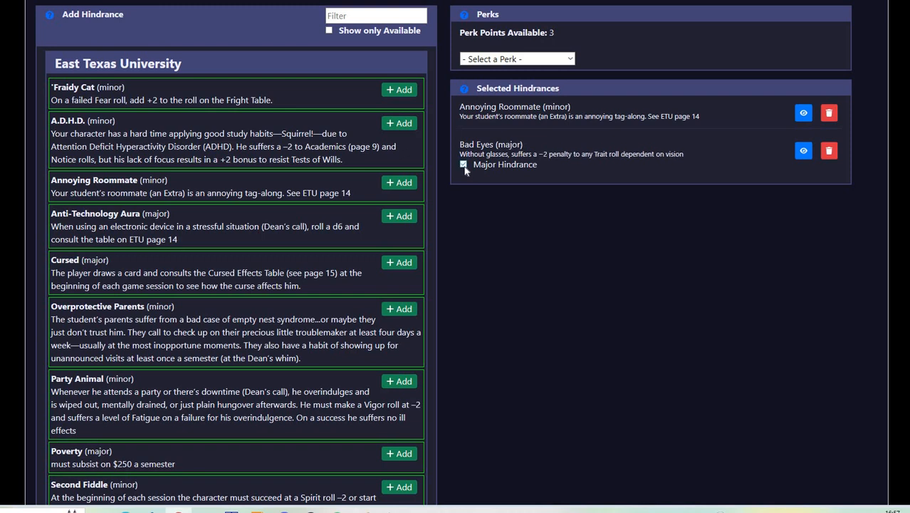
left_click(463, 165)
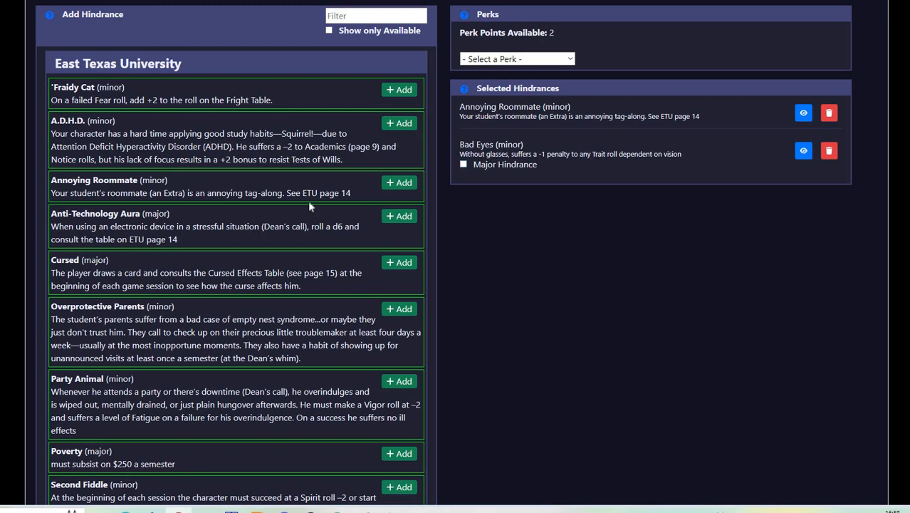
Step: Add the minor hindrance Party Animal from the East Texas University hindrances
scroll(270, 246, "down", 3)
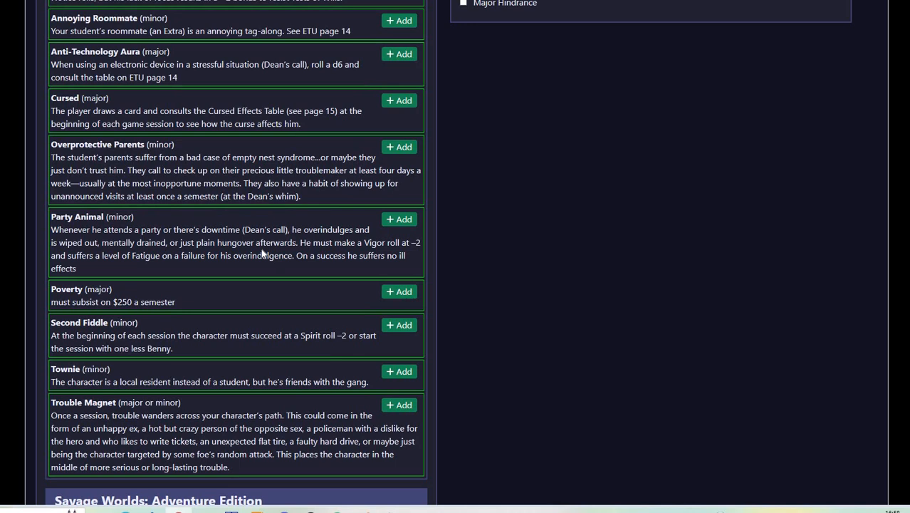
scroll(212, 260, "down", 1)
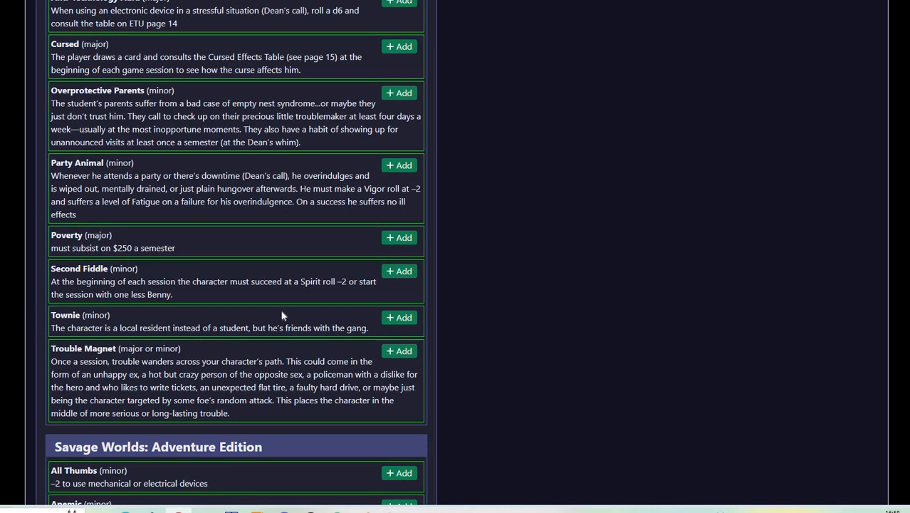
scroll(148, 252, "down", 4)
scroll(148, 252, "up", 2)
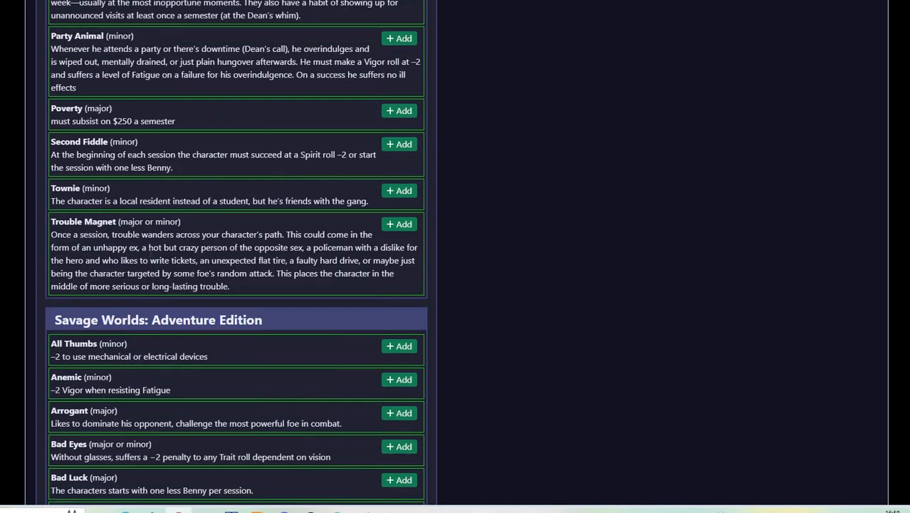
scroll(236, 253, "up", 3)
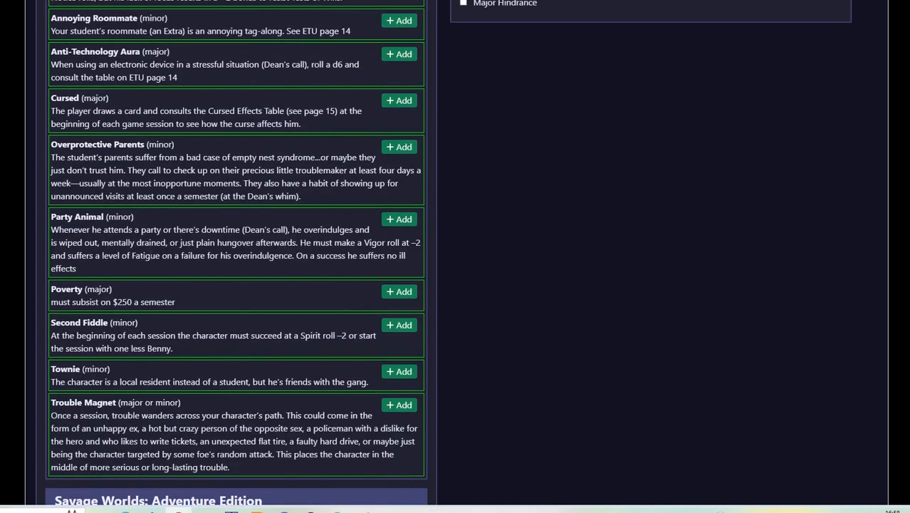
left_click(400, 220)
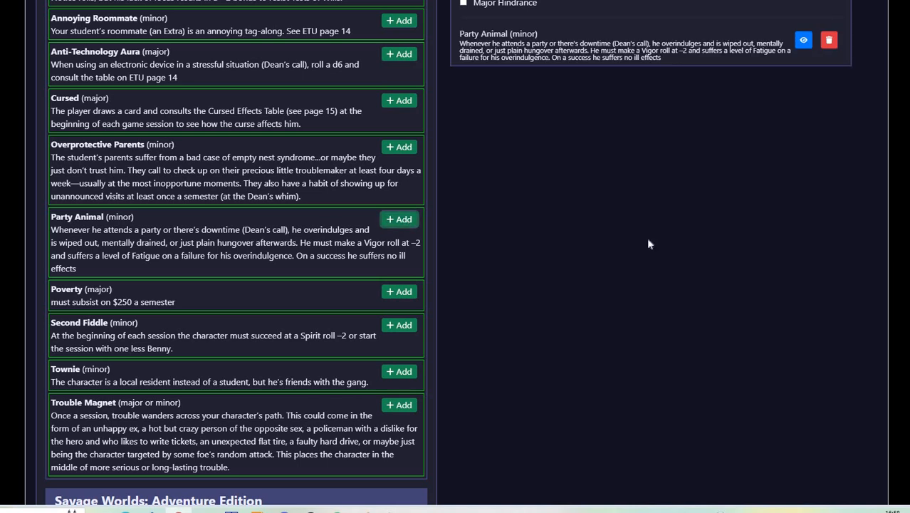
Step: Review the selected hindrances and the perk options available for spending perk points
scroll(636, 240, "up", 3)
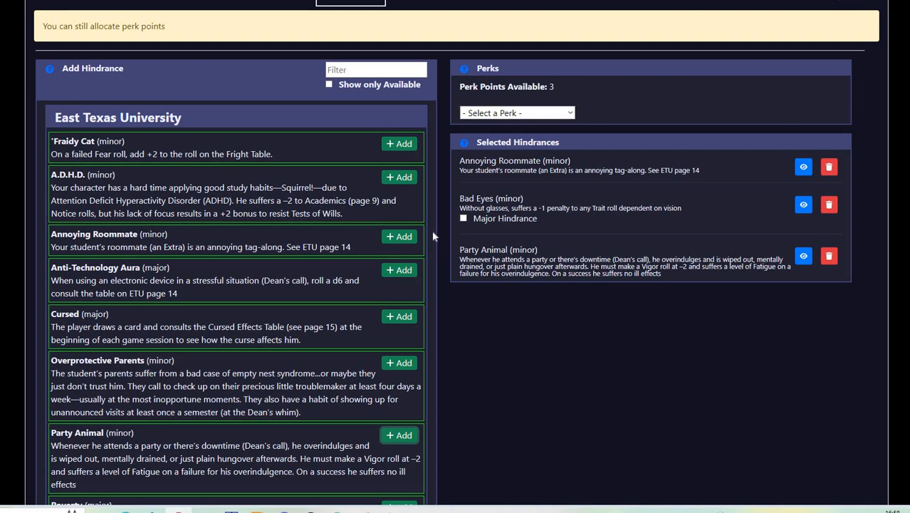
left_click(570, 115)
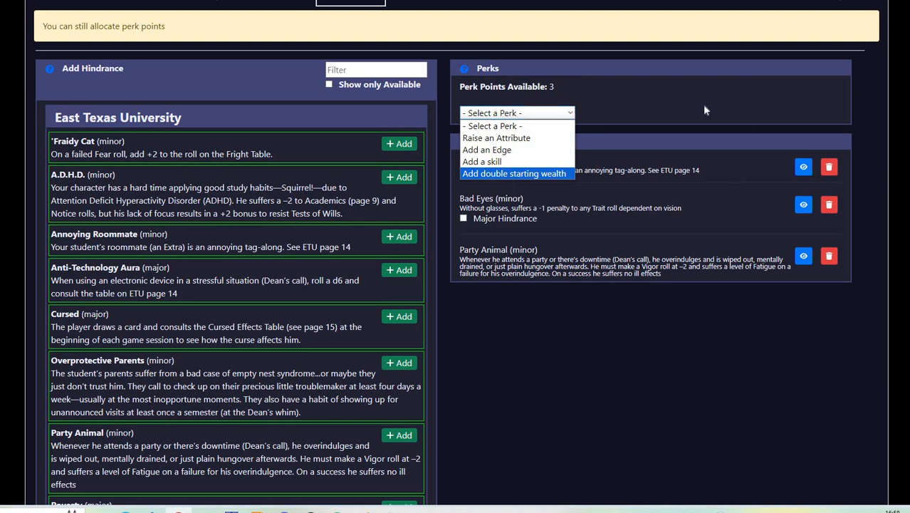
left_click(693, 230)
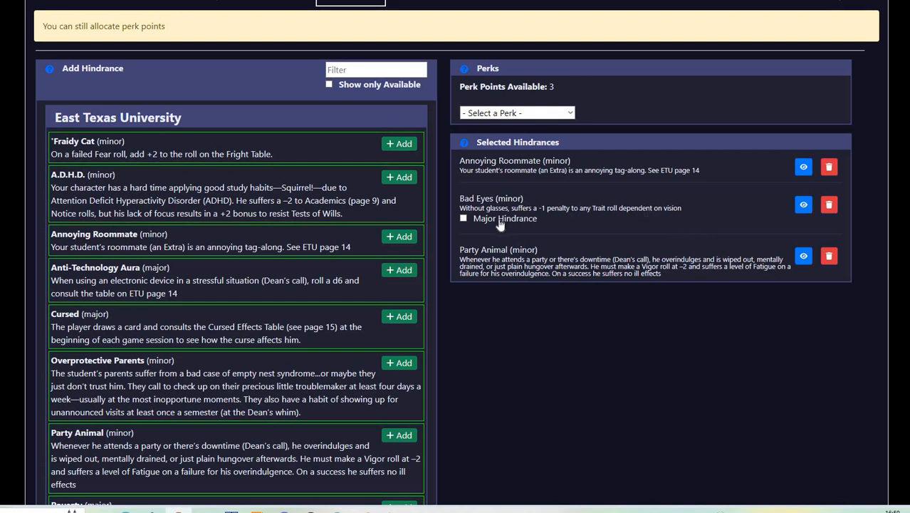
scroll(517, 223, "up", 2)
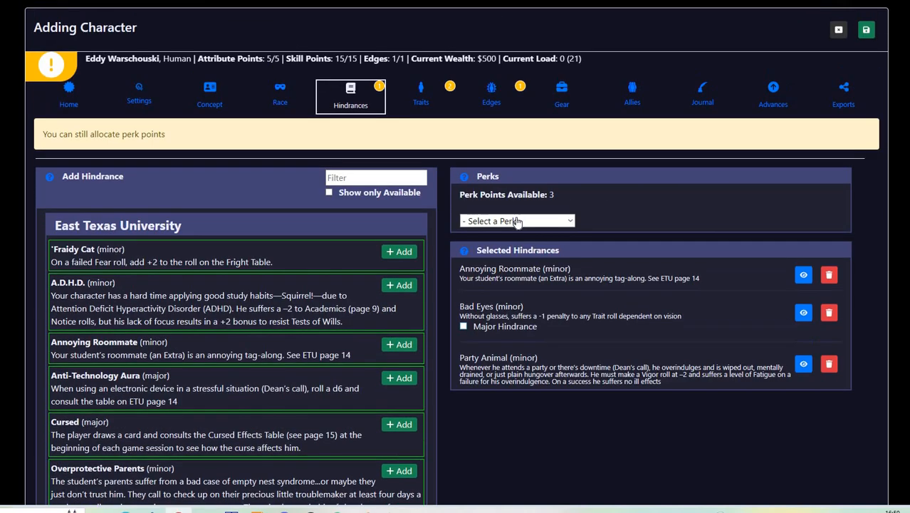
Step: Set the Agility attribute to d6 in the character's traits
left_click(426, 104)
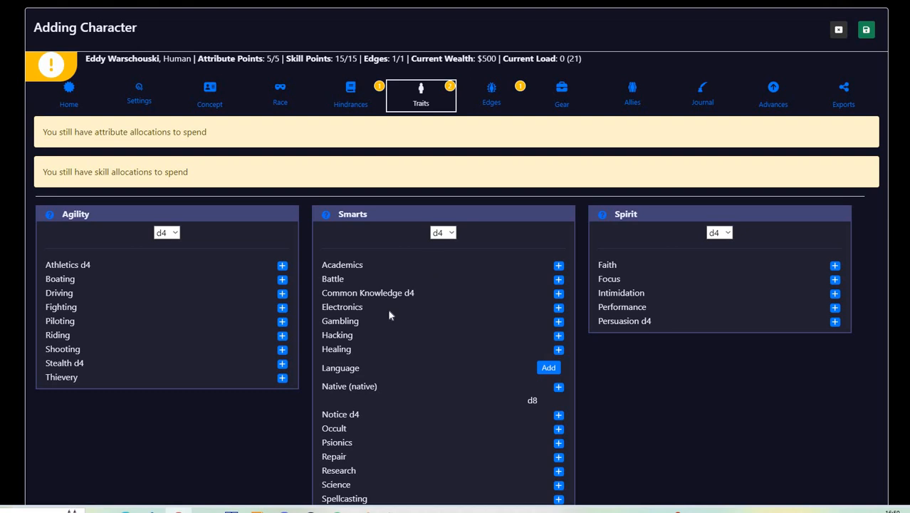
left_click(175, 233)
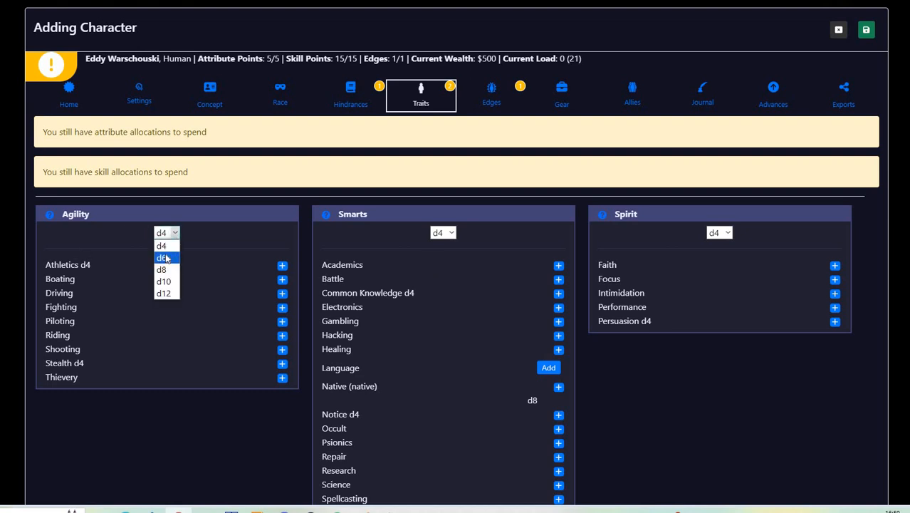
left_click(165, 258)
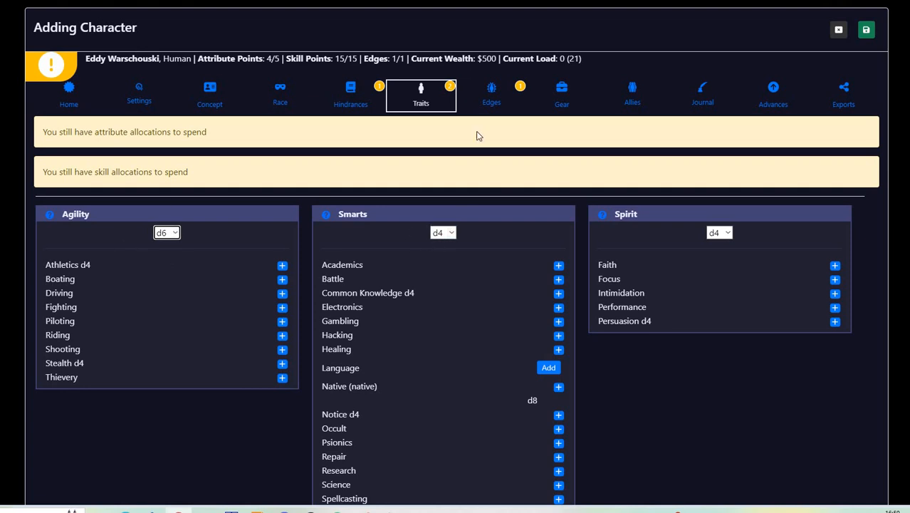
Step: Set the Smarts and Spirit attributes to d6
scroll(551, 320, "down", 4)
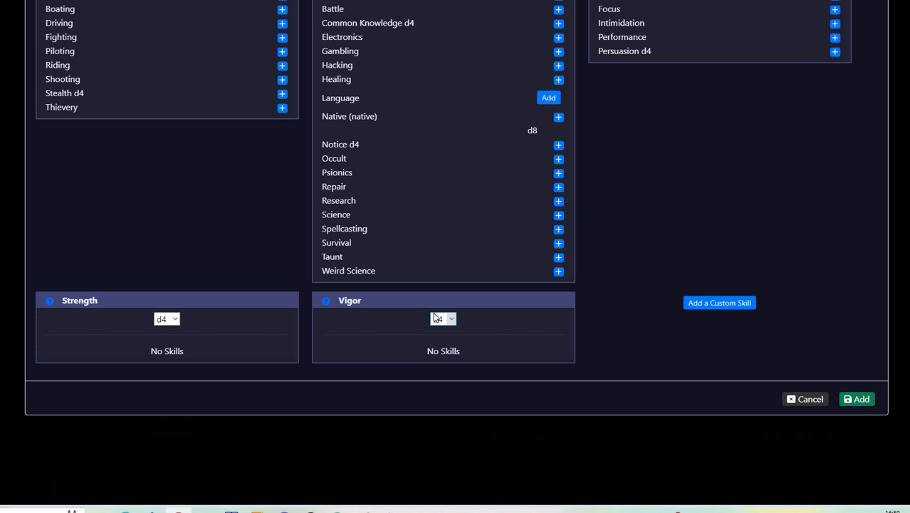
scroll(434, 316, "up", 4)
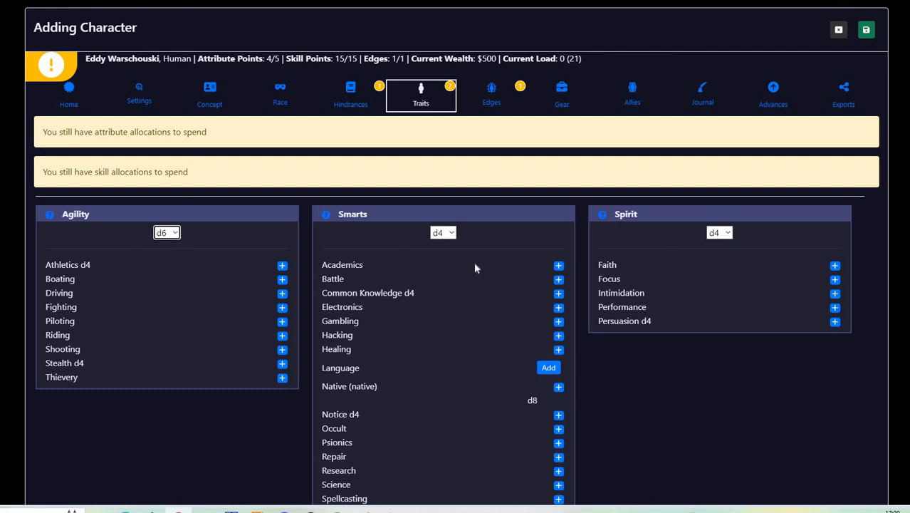
left_click(449, 233)
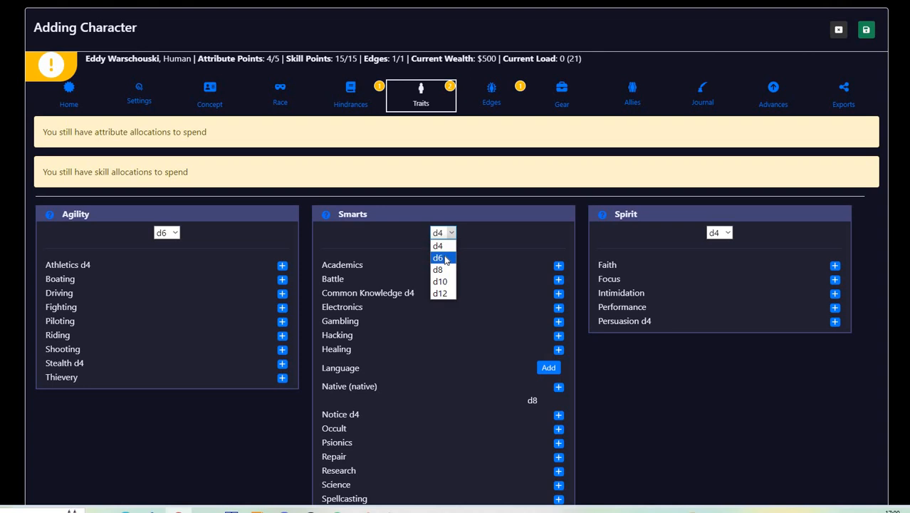
left_click(443, 258)
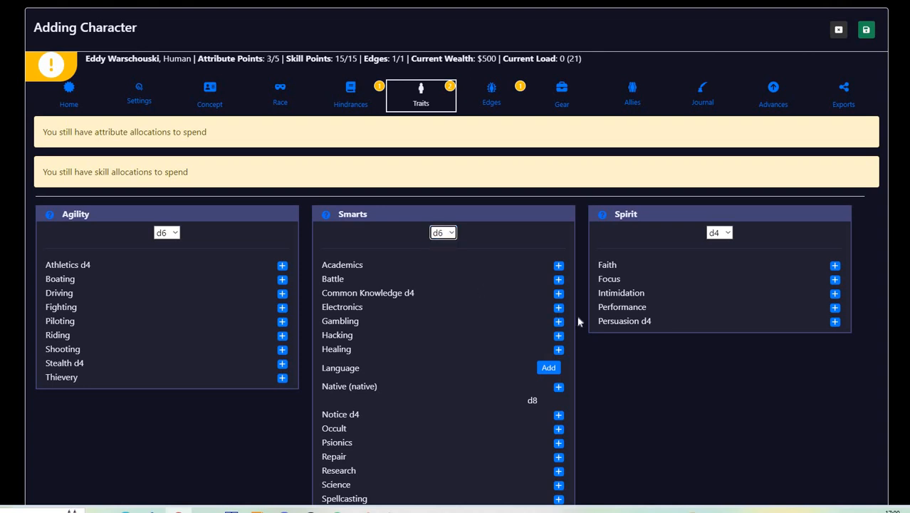
left_click(727, 235)
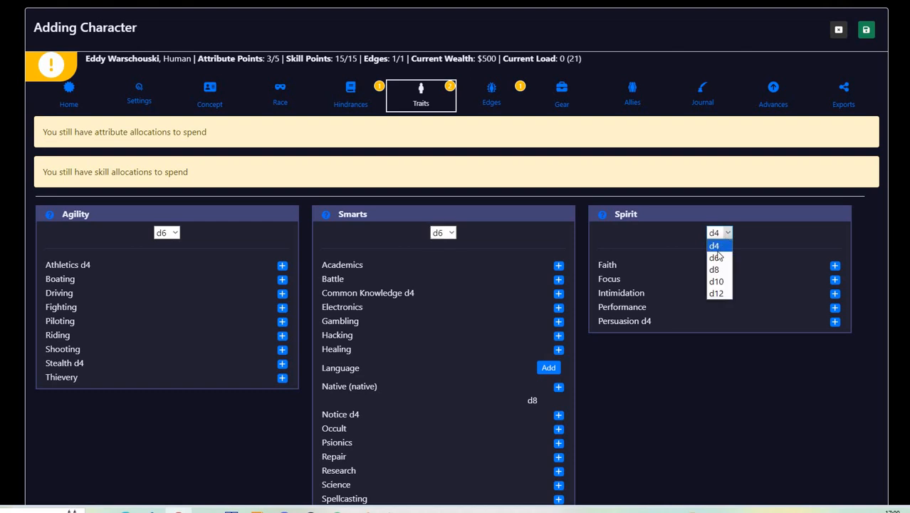
left_click(715, 258)
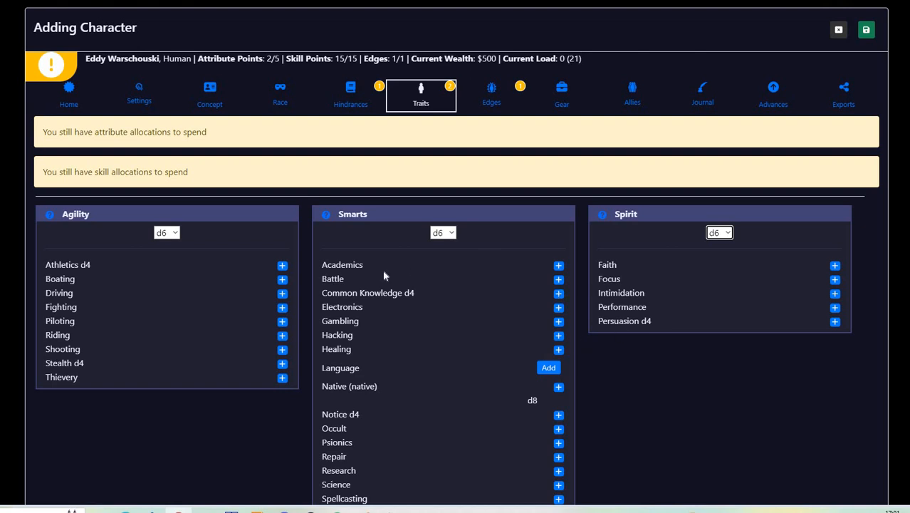
Step: Set the Strength attribute to d6
scroll(552, 394, "down", 2)
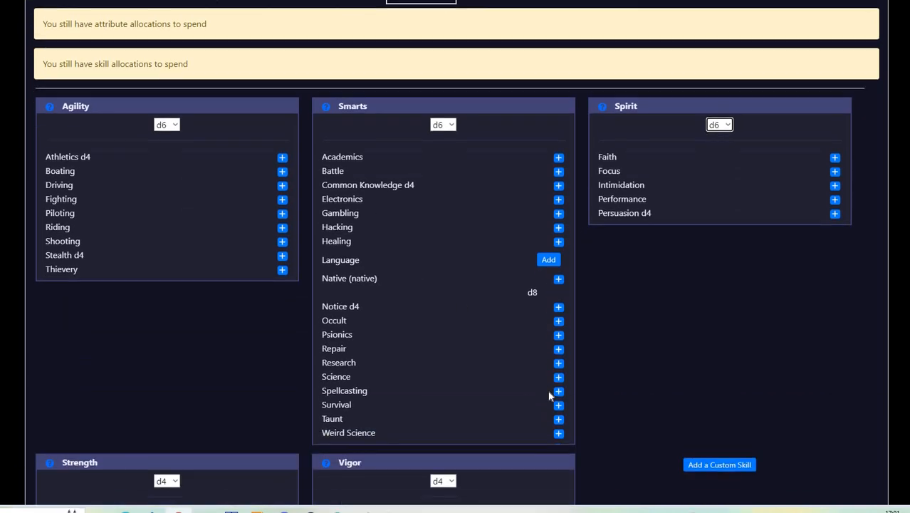
scroll(548, 396, "down", 1)
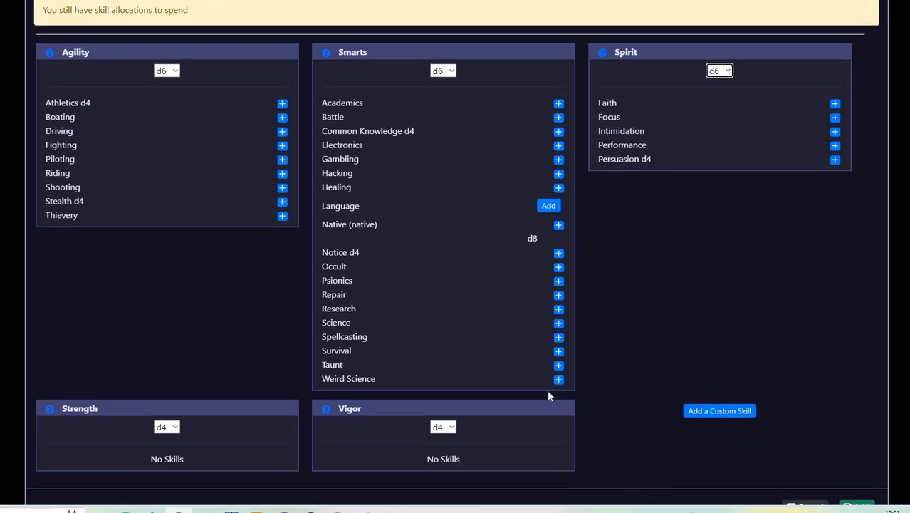
left_click(175, 426)
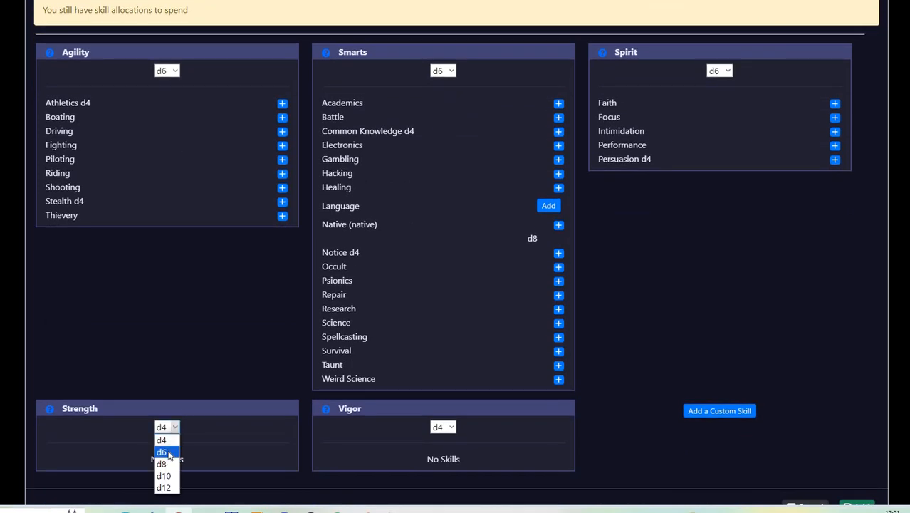
left_click(169, 454)
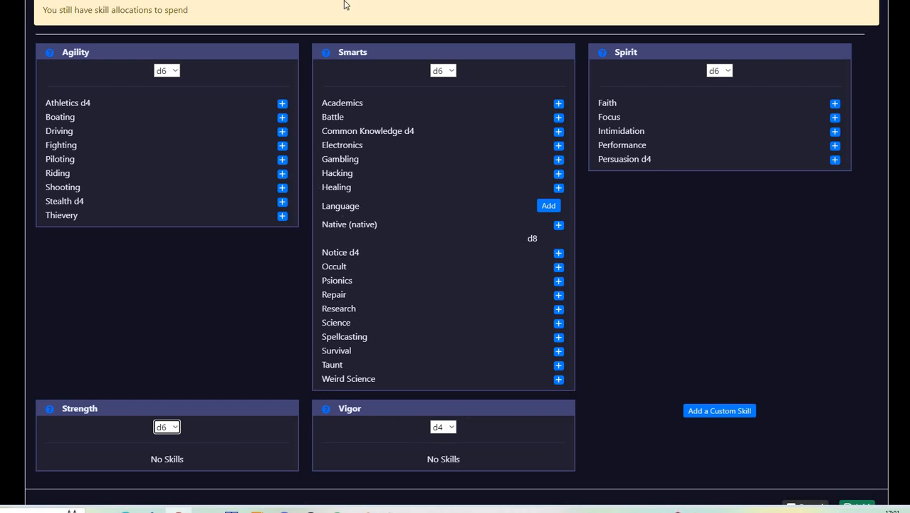
Step: Raise the Smarts attribute to d8
scroll(419, 141, "up", 3)
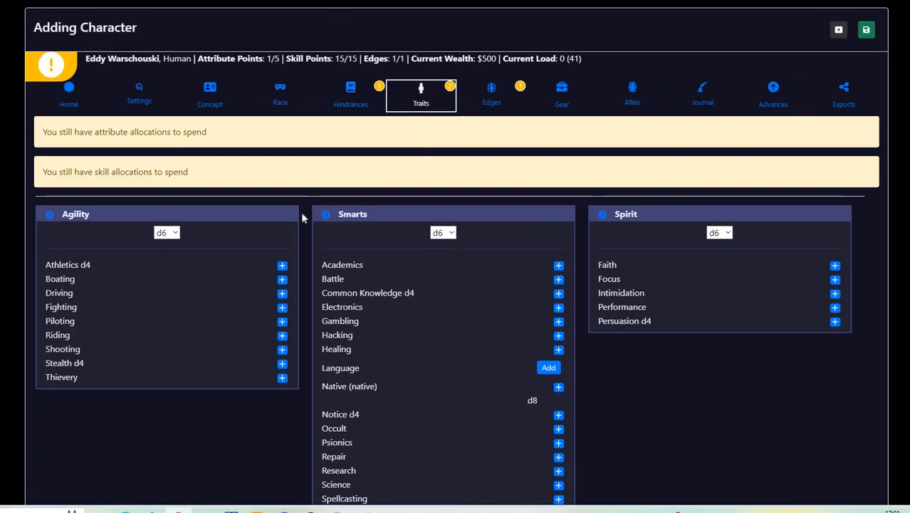
left_click(449, 233)
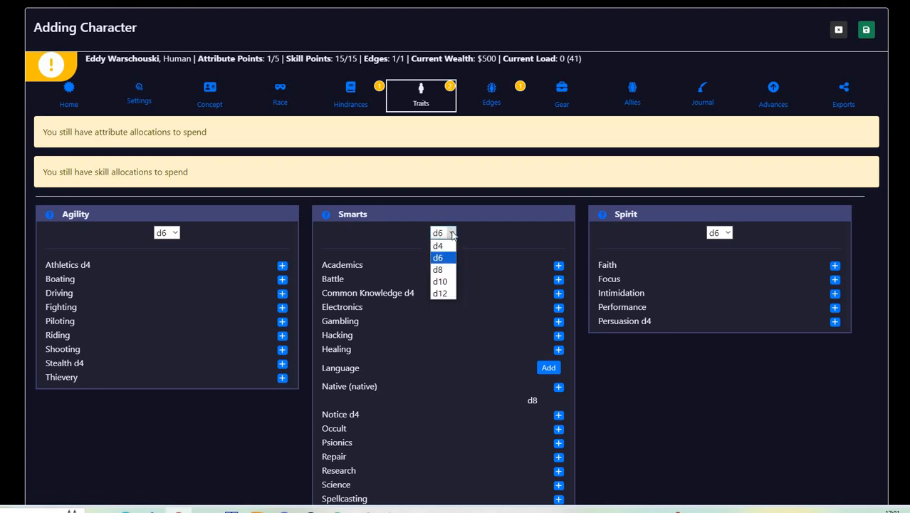
left_click(438, 269)
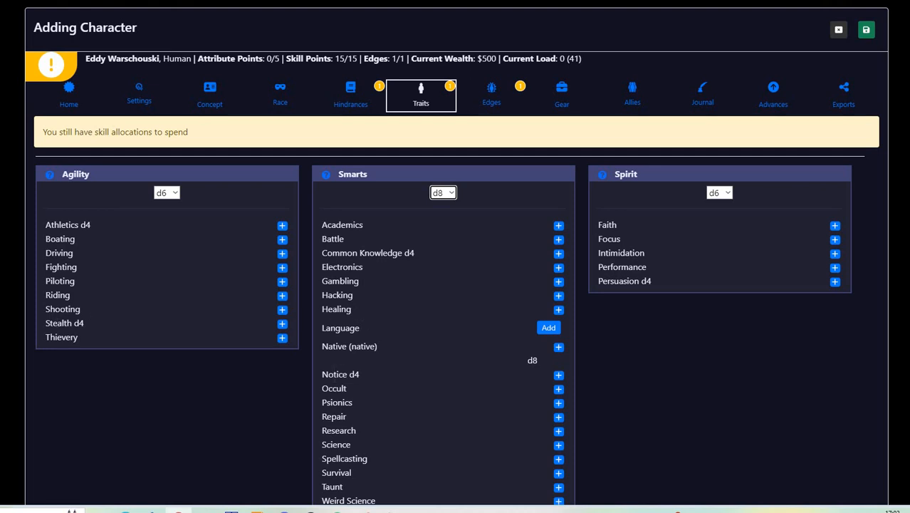
Step: Add the Hacking skill under Smarts and raise it to d6
scroll(400, 380, "down", 3)
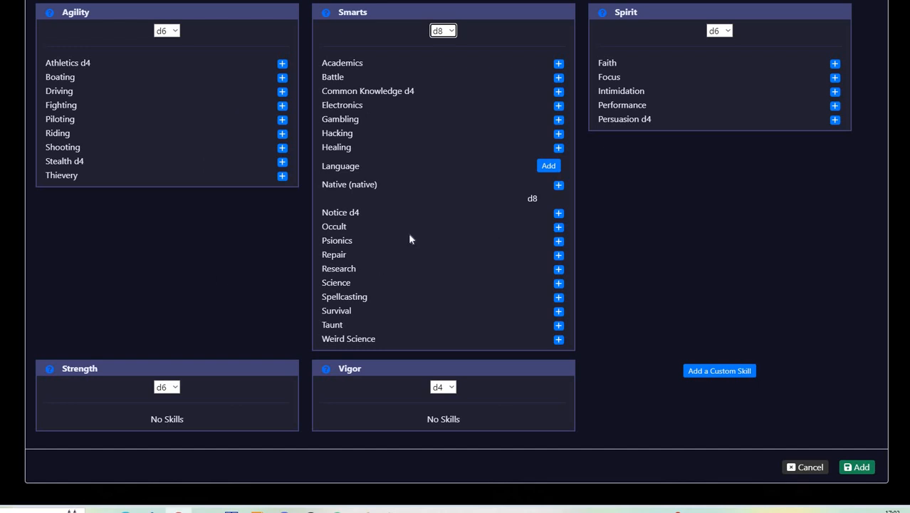
scroll(409, 235, "up", 1)
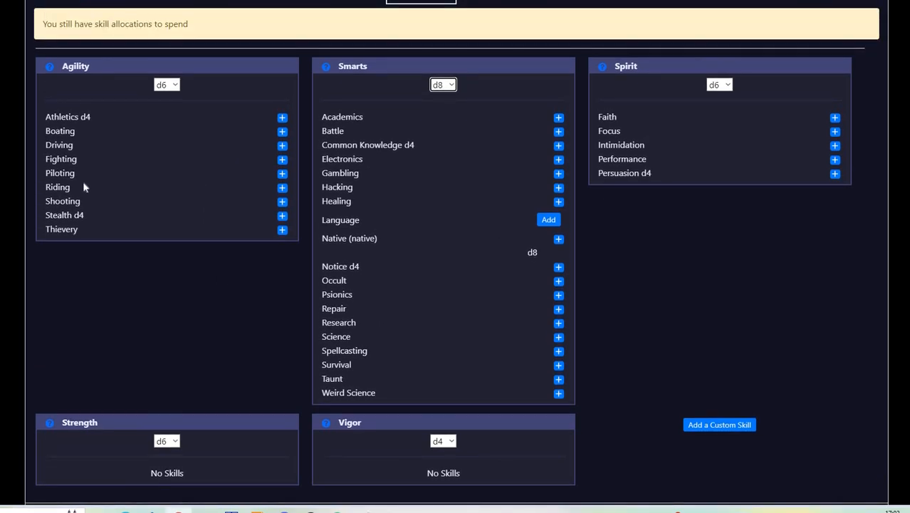
scroll(83, 183, "up", 1)
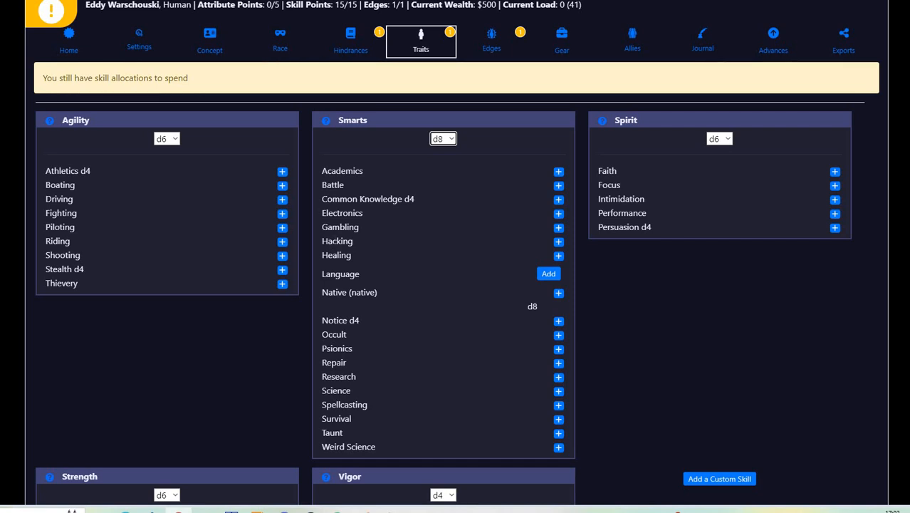
left_click(559, 242)
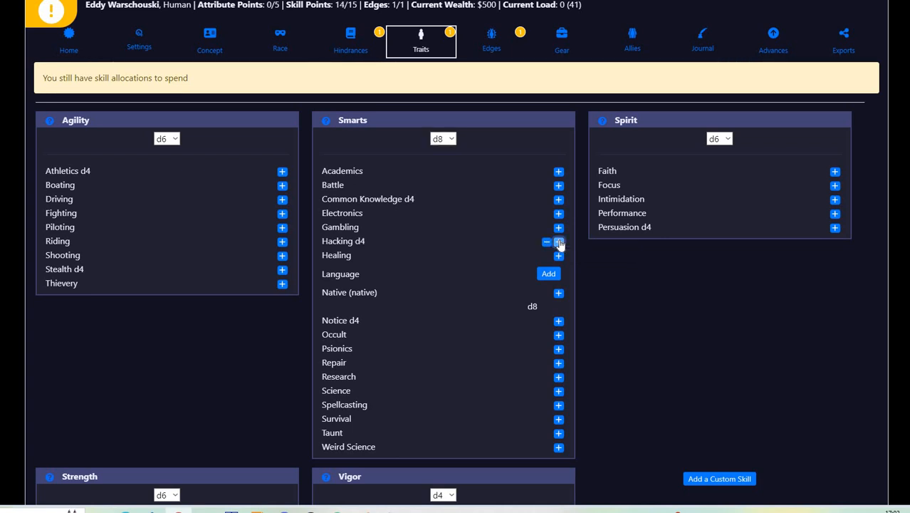
left_click(559, 242)
scroll(433, 242, "up", 1)
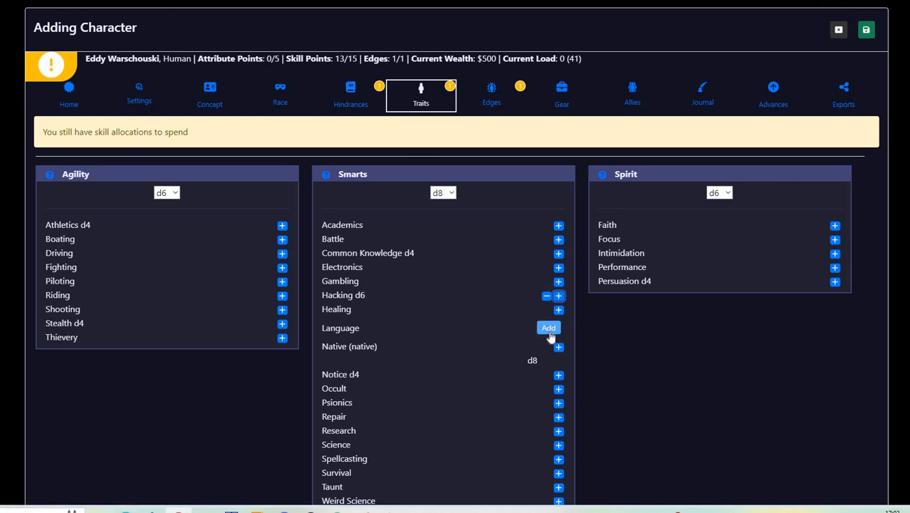
Step: Try raising the Hacking skill past d8 and lower it back to d6
left_click(559, 297)
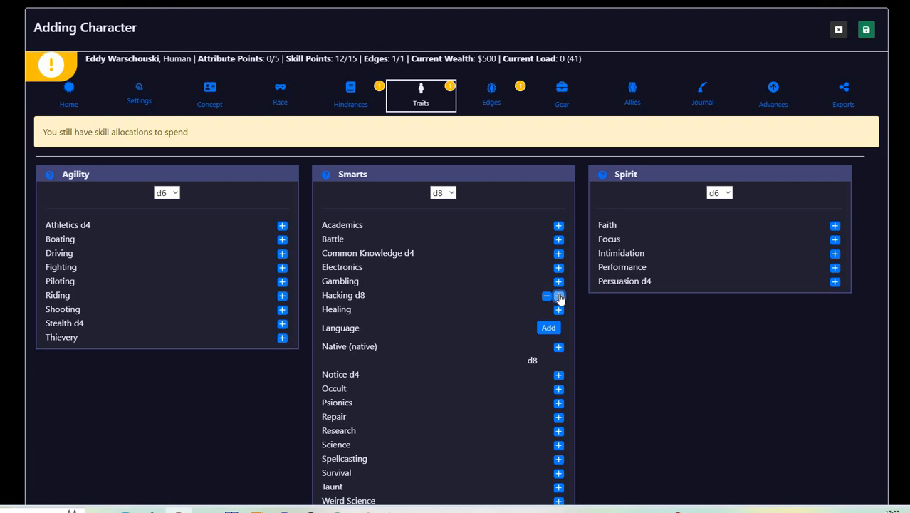
left_click(559, 296)
left_click(546, 296)
left_click(546, 297)
Step: Raise the Notice skill under Smarts to d6
left_click(559, 376)
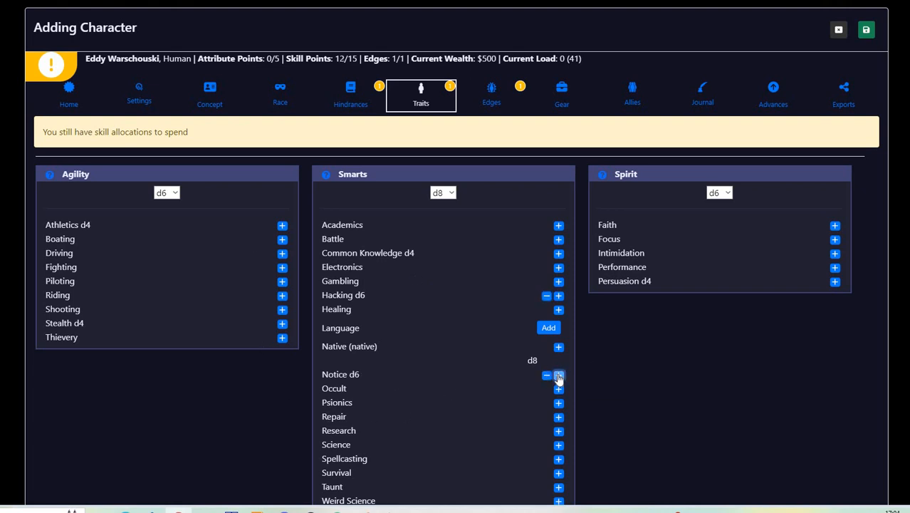
Step: Set the Electronics, Academics and Repair skills to d4, Athletics to d6 and Hacking to d8
scroll(497, 398, "down", 1)
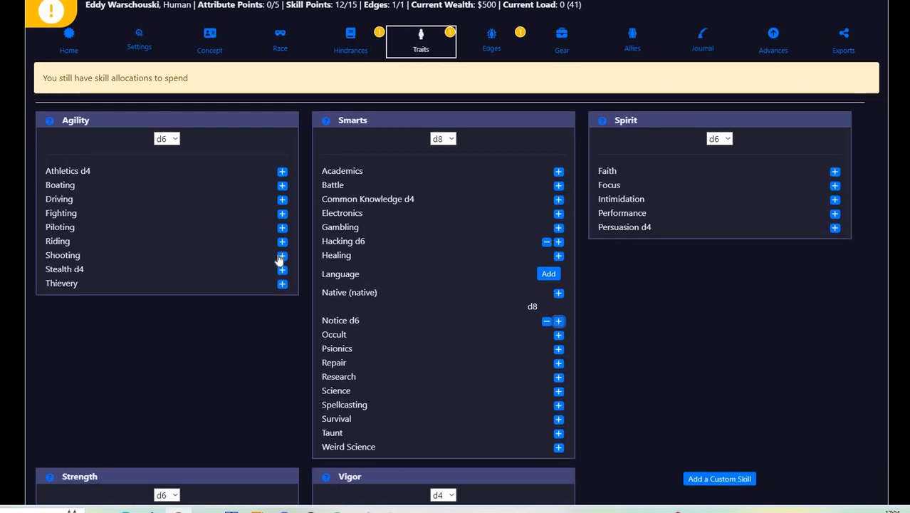
left_click(559, 213)
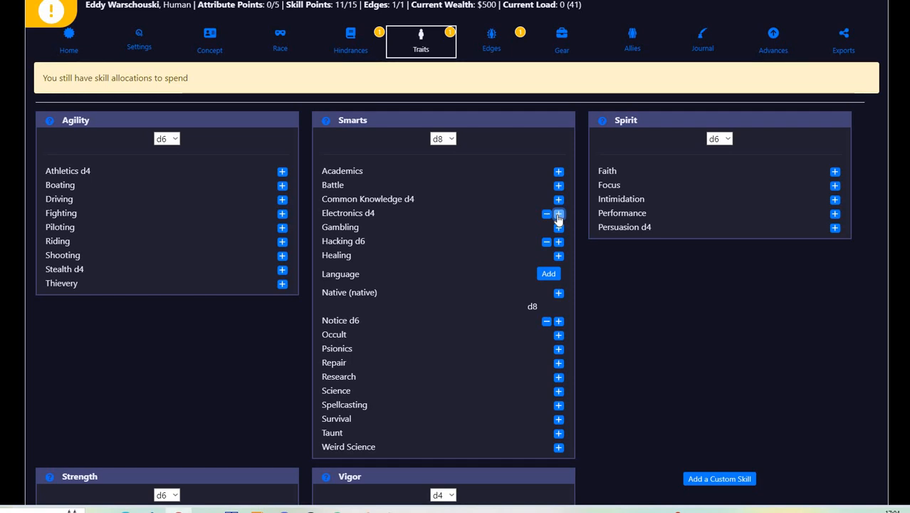
left_click(559, 172)
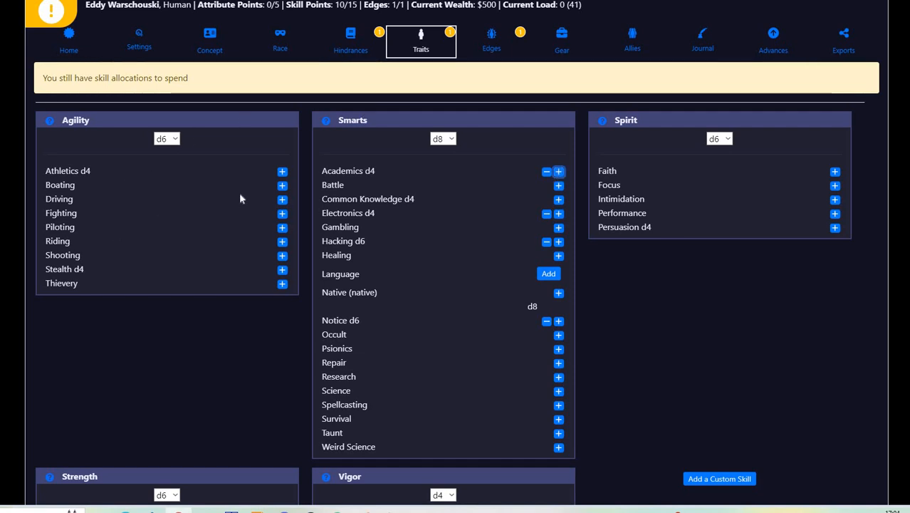
left_click(283, 172)
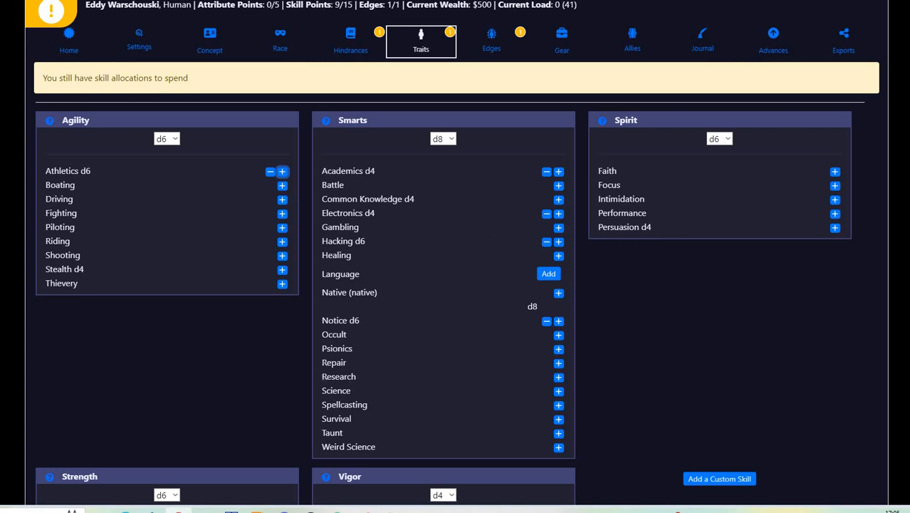
left_click(558, 364)
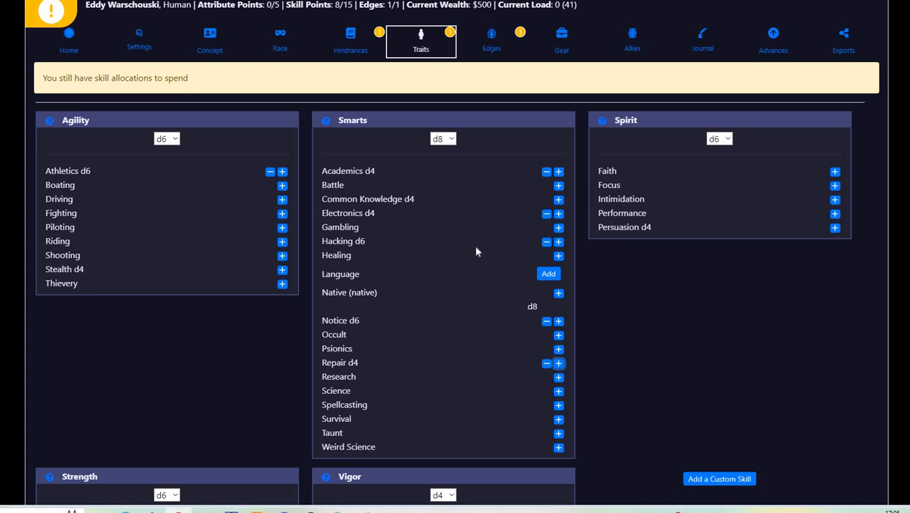
left_click(558, 242)
Step: Under Spirit, raise Persuasion to d6 and add the Intimidation and Performance skills at d4
left_click(835, 229)
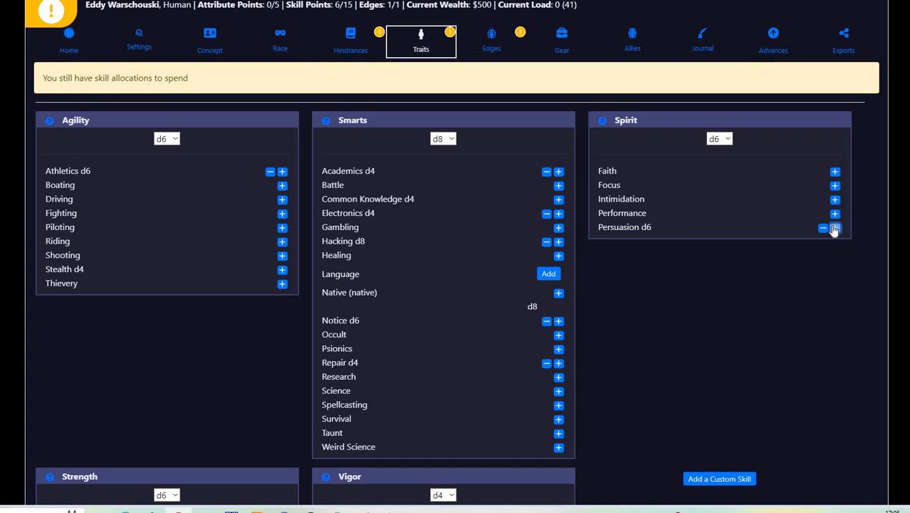
scroll(578, 216, "up", 1)
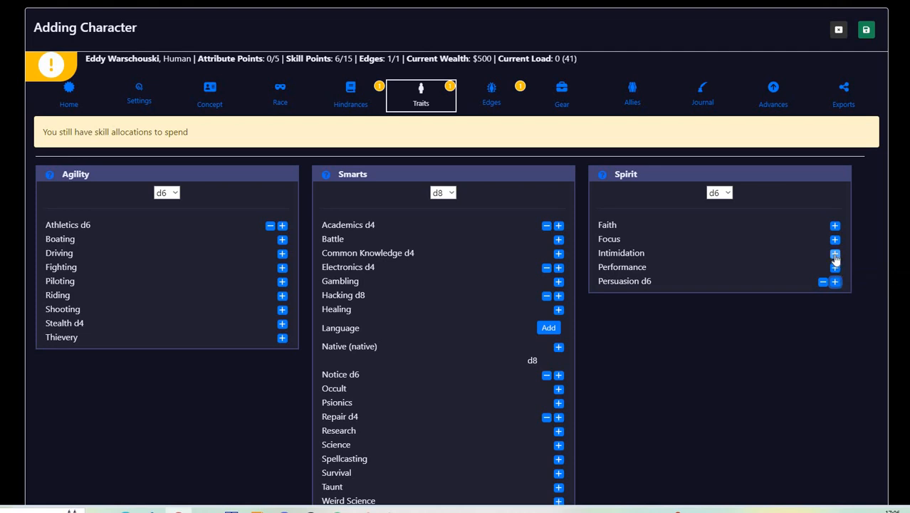
left_click(834, 254)
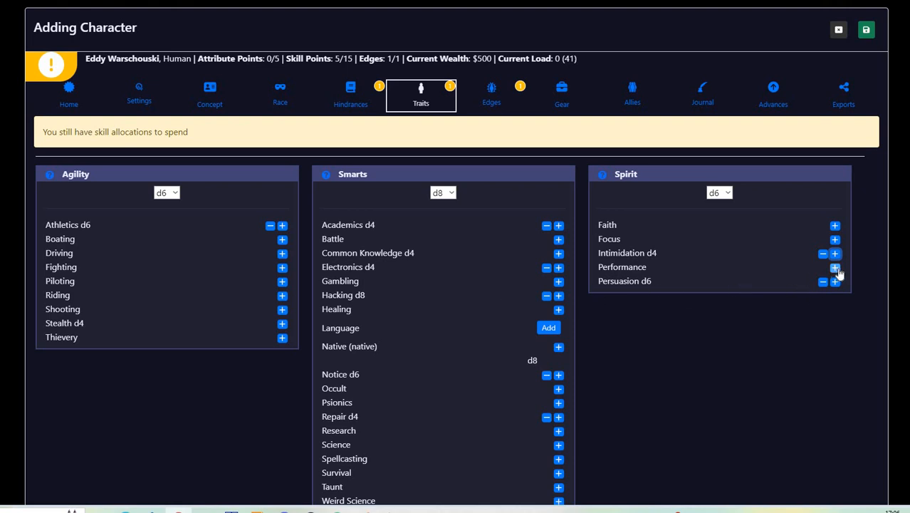
left_click(835, 268)
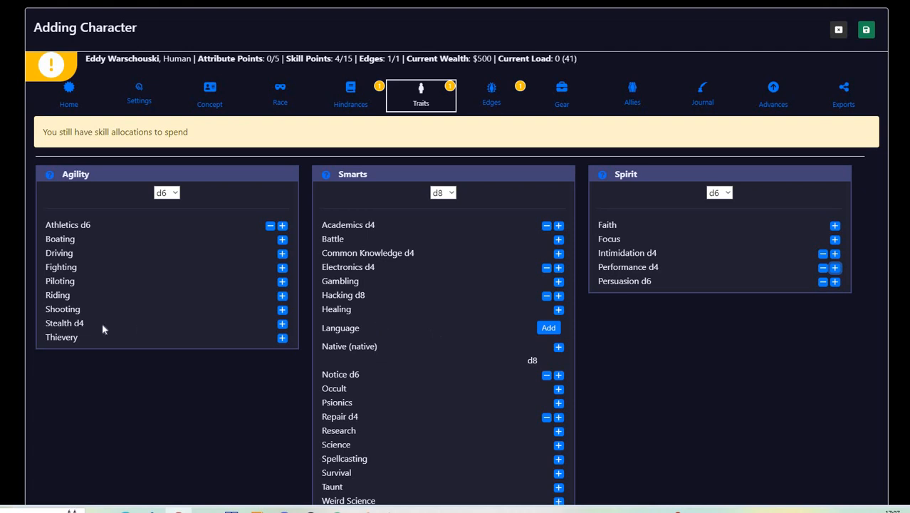
Step: Spend the remaining skill points on Driving d4, Notice d8, Science d4 and Academics d6
left_click(282, 254)
left_click(559, 375)
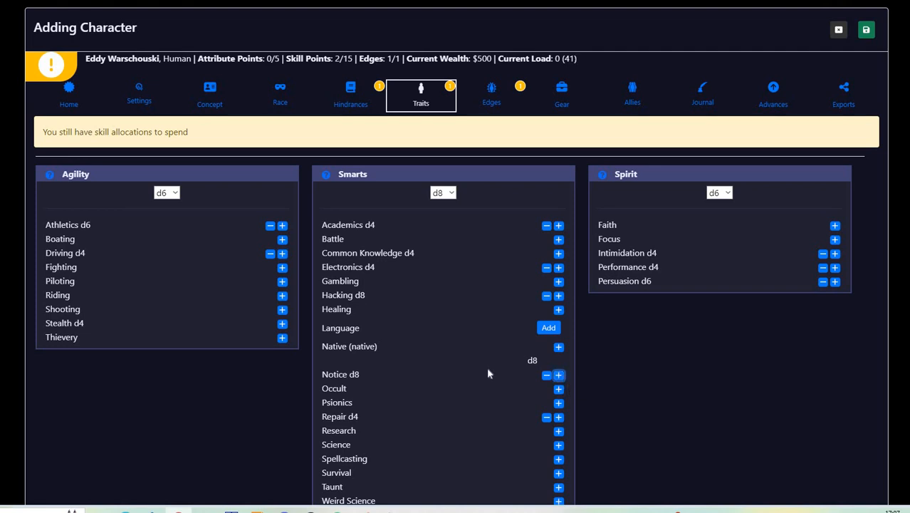
scroll(486, 366, "down", 1)
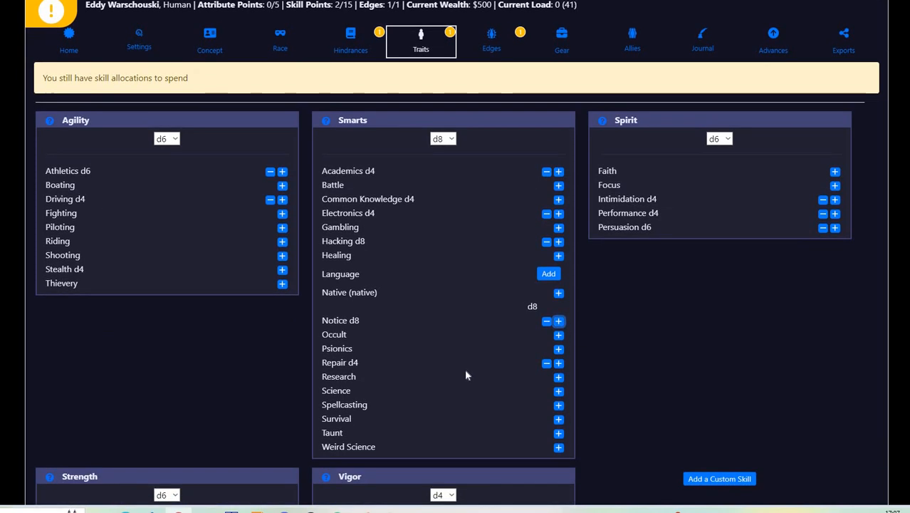
left_click(558, 391)
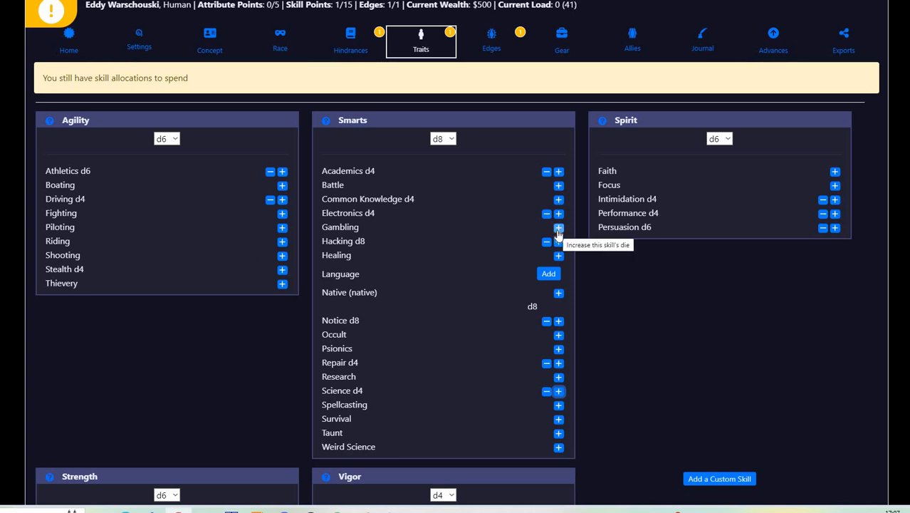
left_click(559, 172)
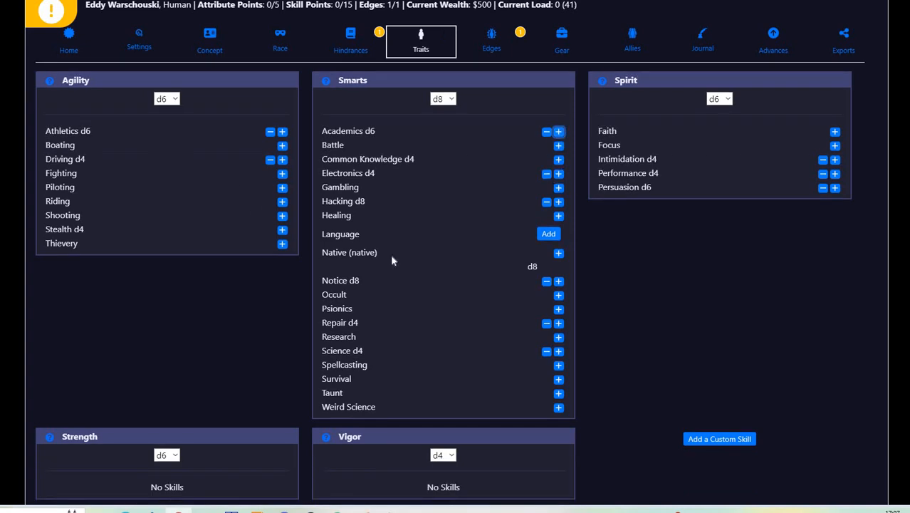
Step: Add the Test Taker edge from the East Texas University edges to the character
scroll(419, 282, "up", 1)
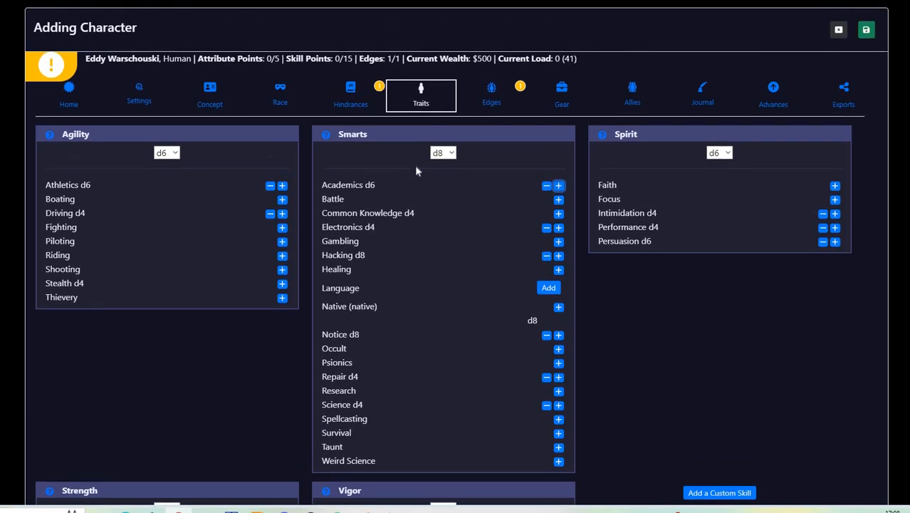
left_click(492, 101)
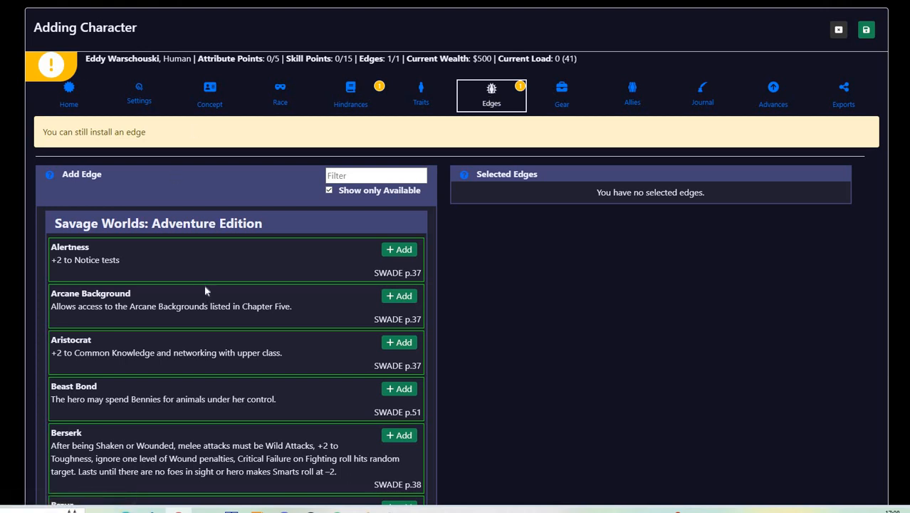
scroll(196, 272, "down", 2)
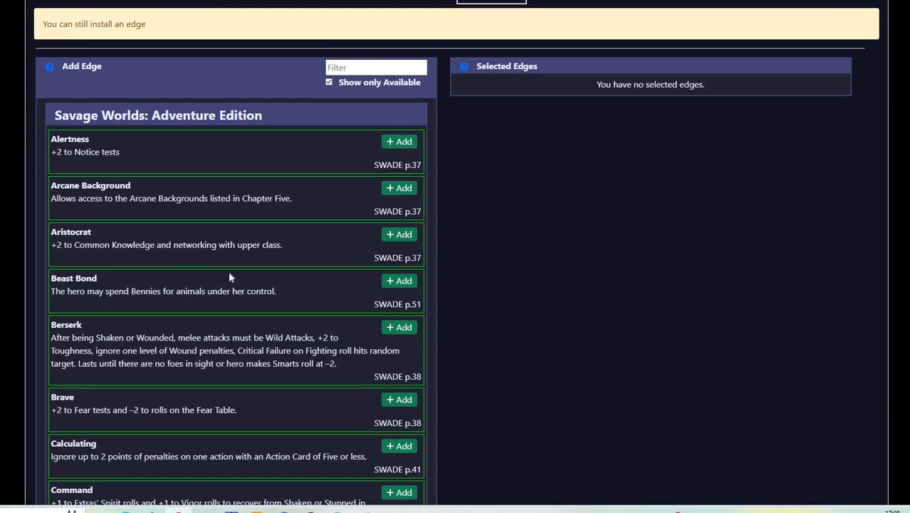
scroll(237, 264, "down", 10)
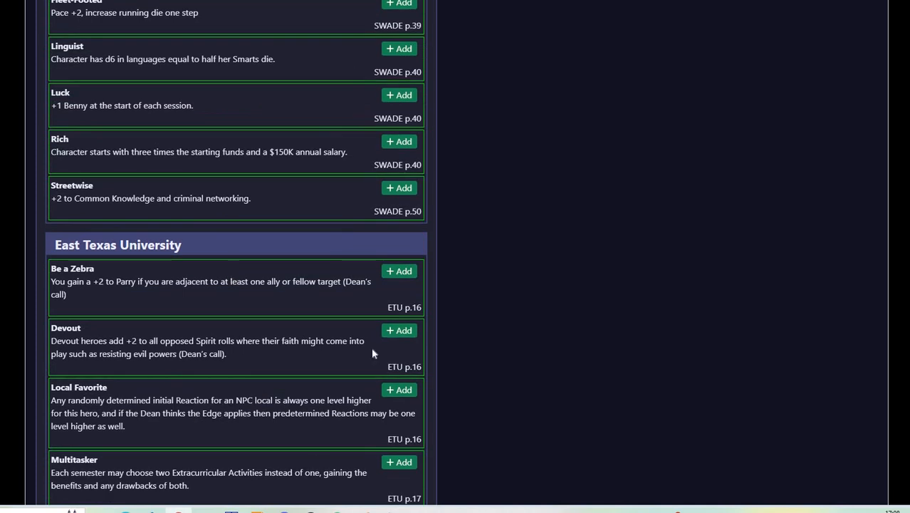
scroll(371, 347, "down", 2)
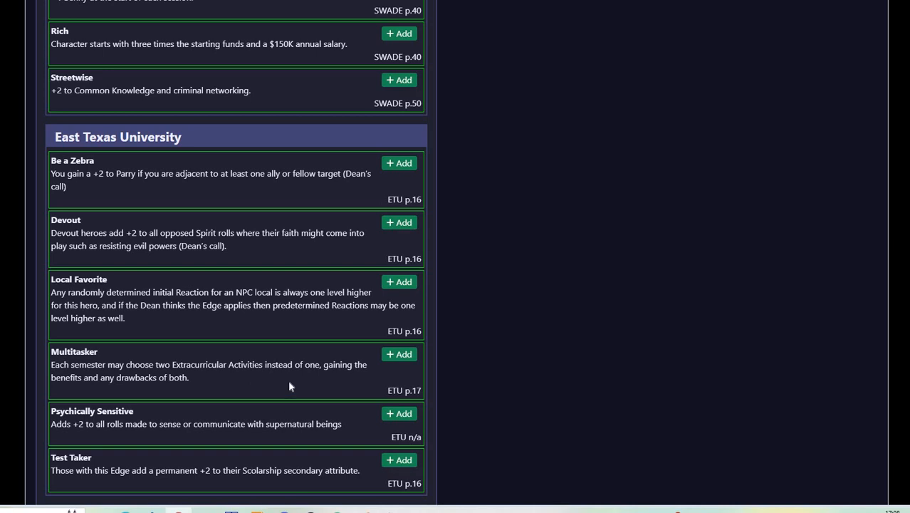
scroll(288, 380, "down", 1)
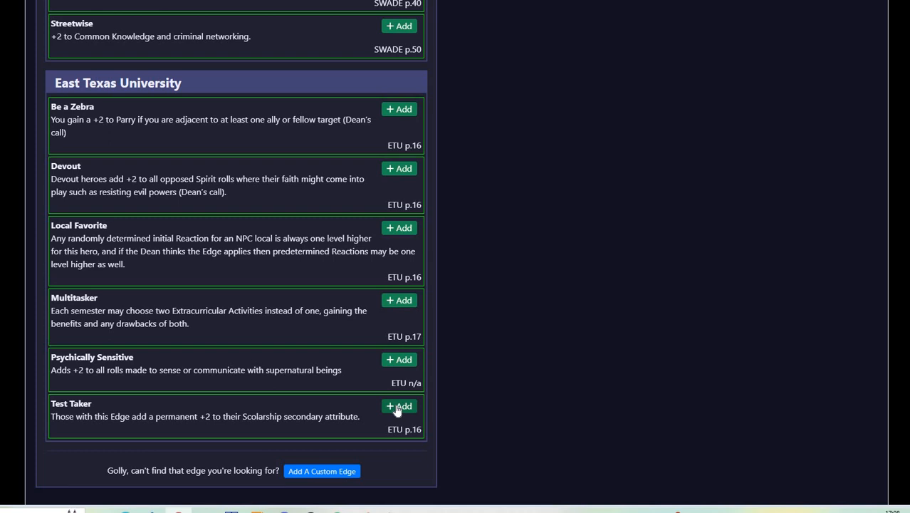
scroll(397, 409, "down", 1)
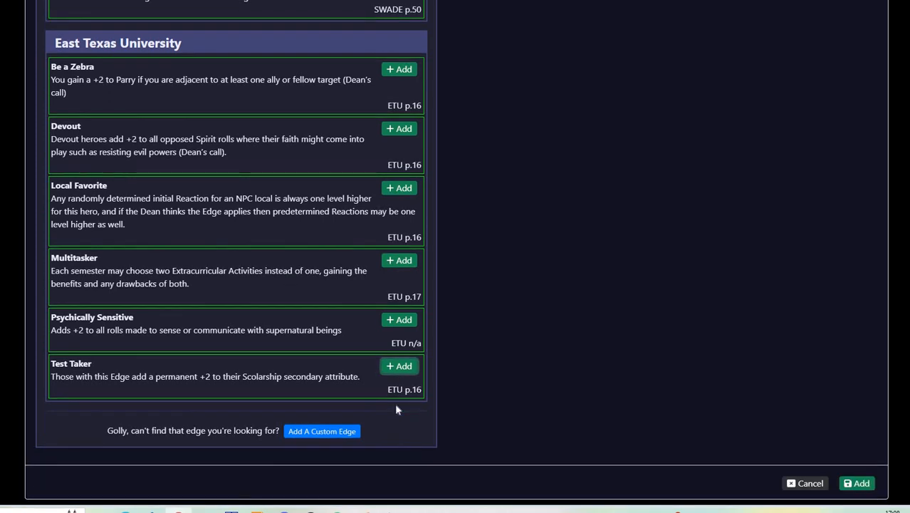
scroll(419, 394, "up", 15)
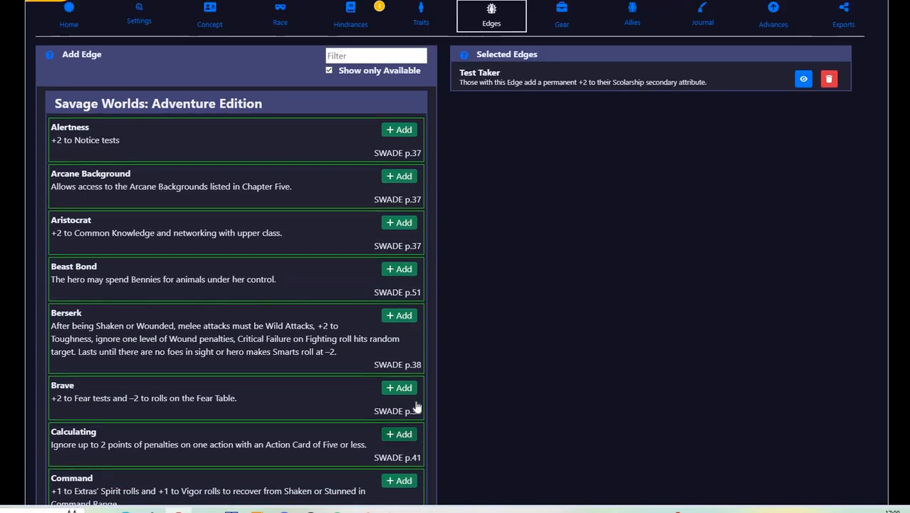
scroll(417, 406, "up", 2)
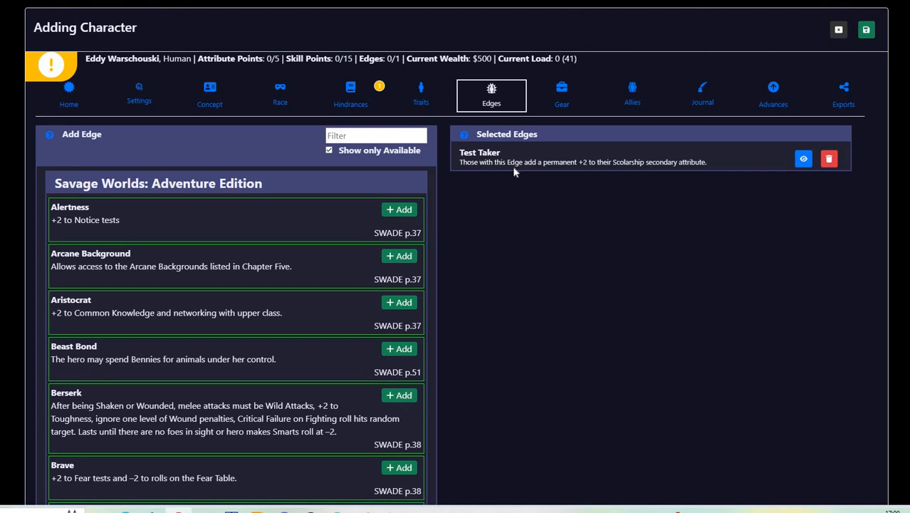
Step: Add the Be a Zebra edge from the East Texas University edges as a second edge
scroll(123, 286, "down", 1)
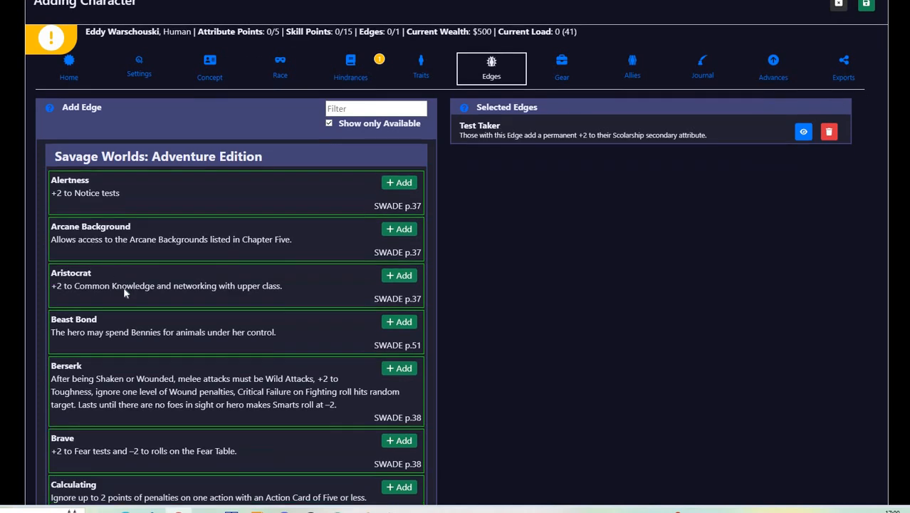
scroll(123, 292, "down", 1)
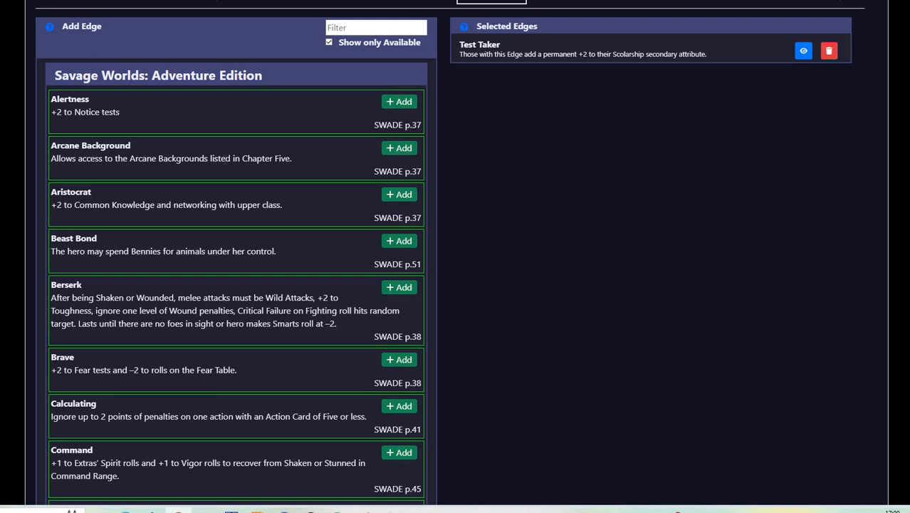
scroll(299, 174, "down", 11)
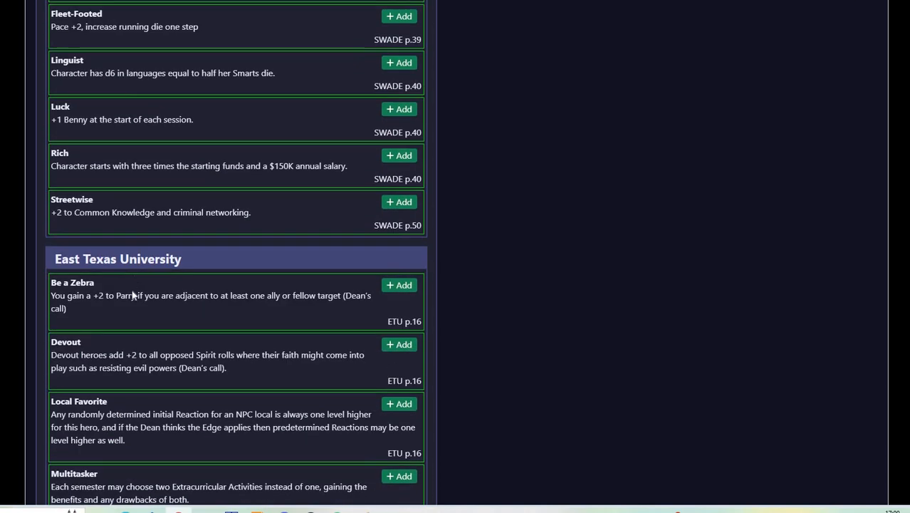
scroll(112, 272, "down", 1)
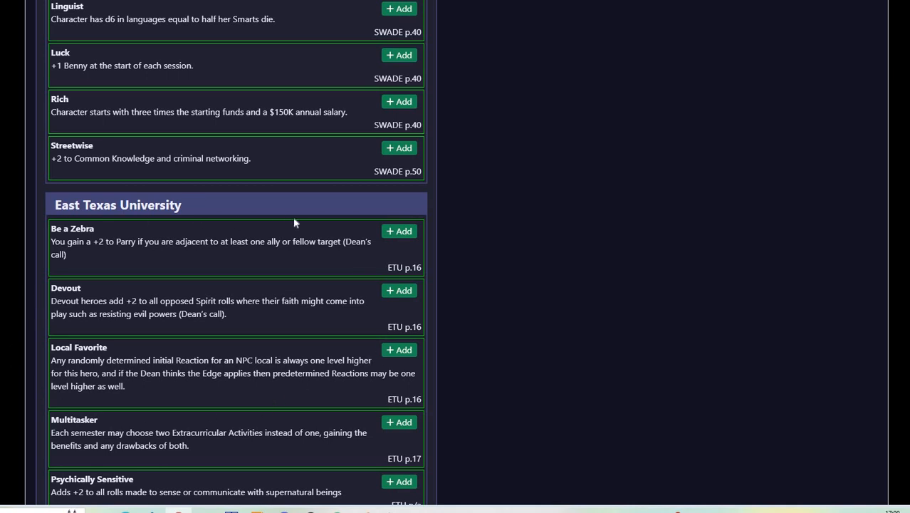
left_click(397, 234)
scroll(442, 292, "up", 3)
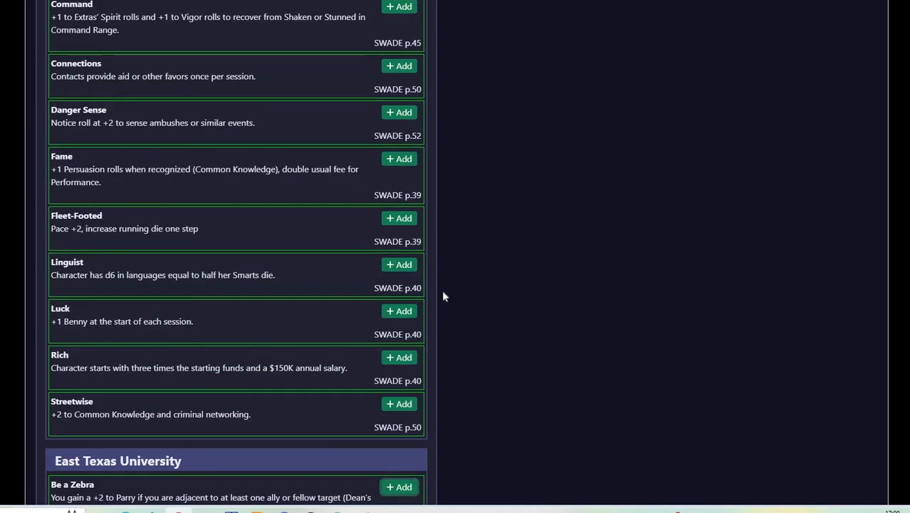
scroll(443, 296, "up", 10)
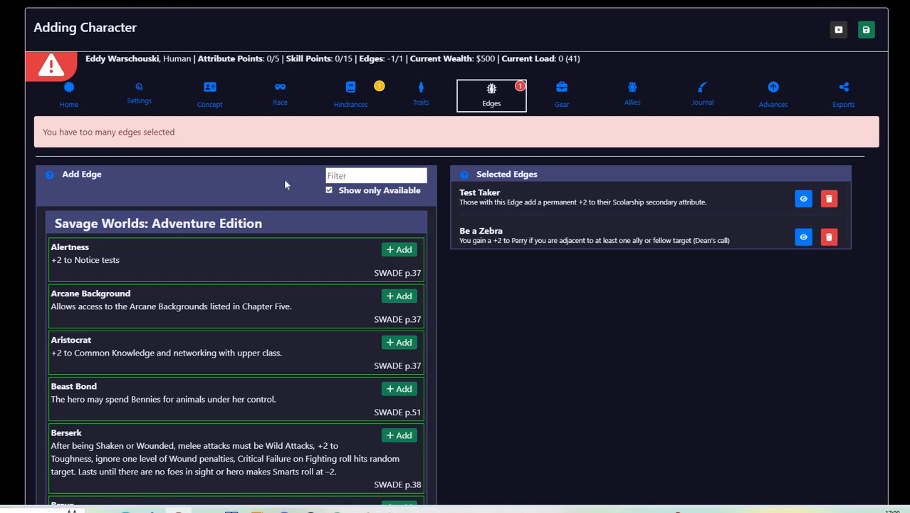
Step: Spend hindrance perk points on the Add an Edge perk
left_click(352, 104)
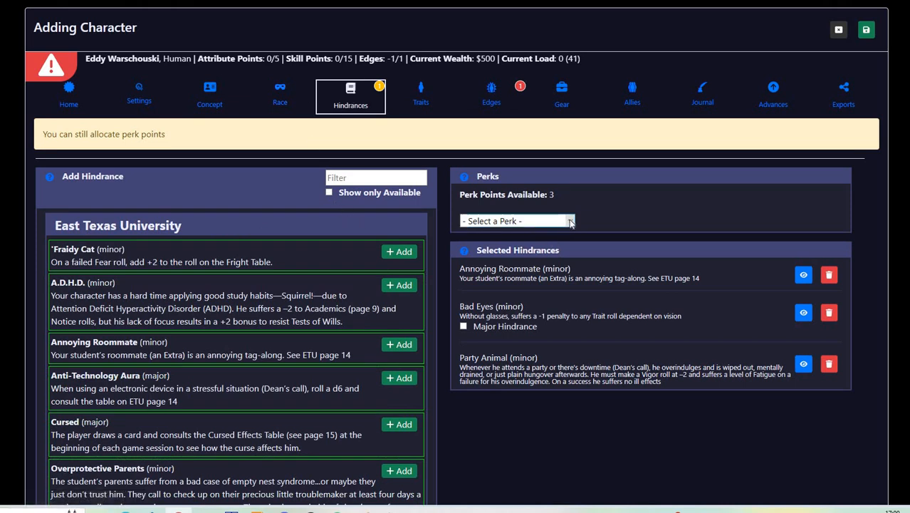
left_click(569, 222)
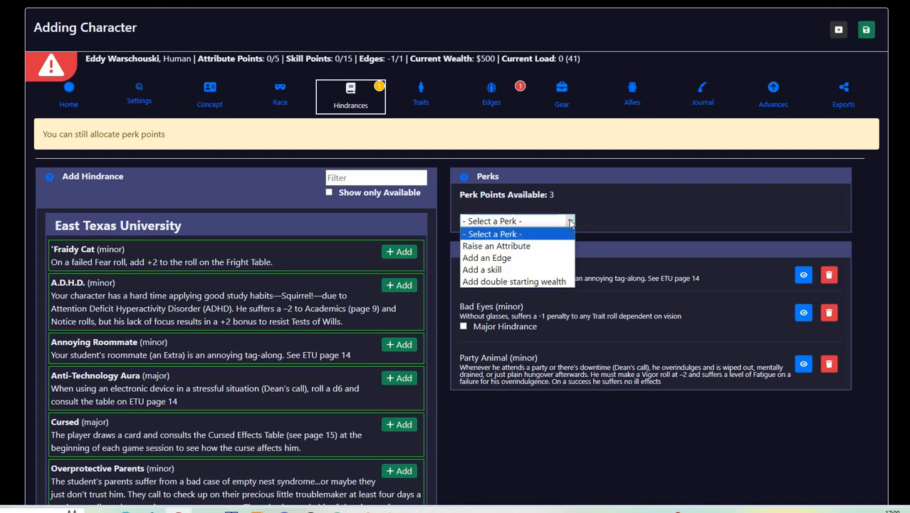
left_click(504, 259)
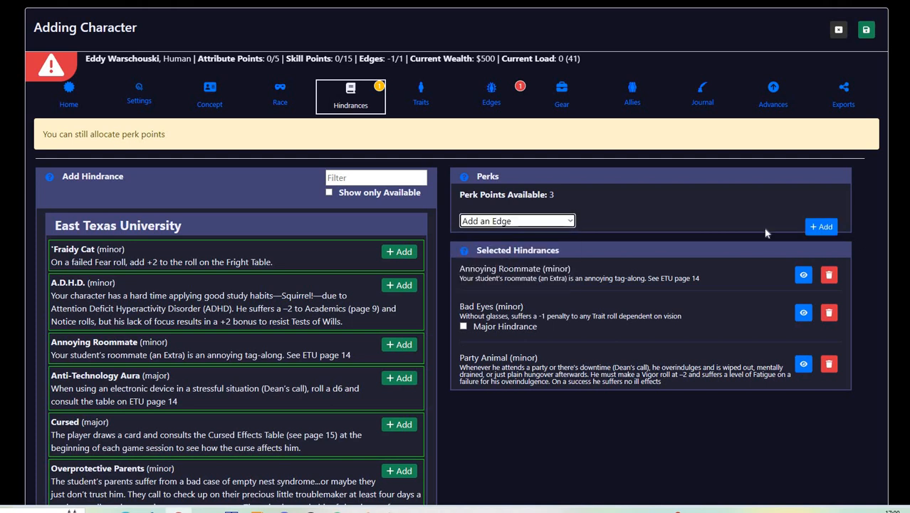
left_click(821, 227)
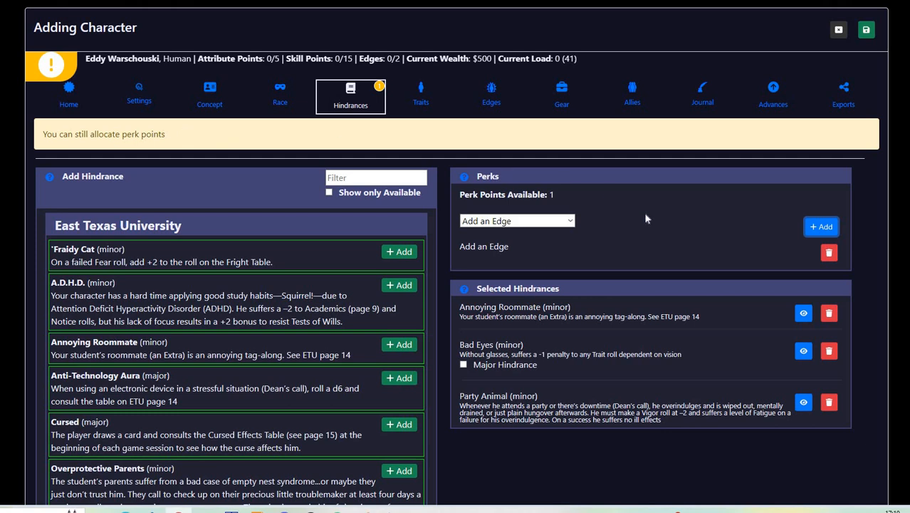
Step: Spend the remaining perk point on the Add a skill perk and raise Common Knowledge to d6
left_click(570, 222)
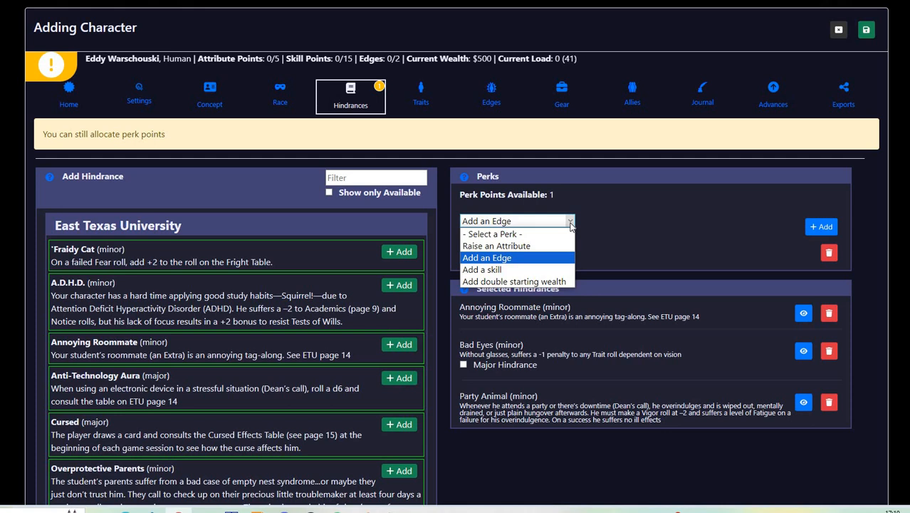
left_click(526, 245)
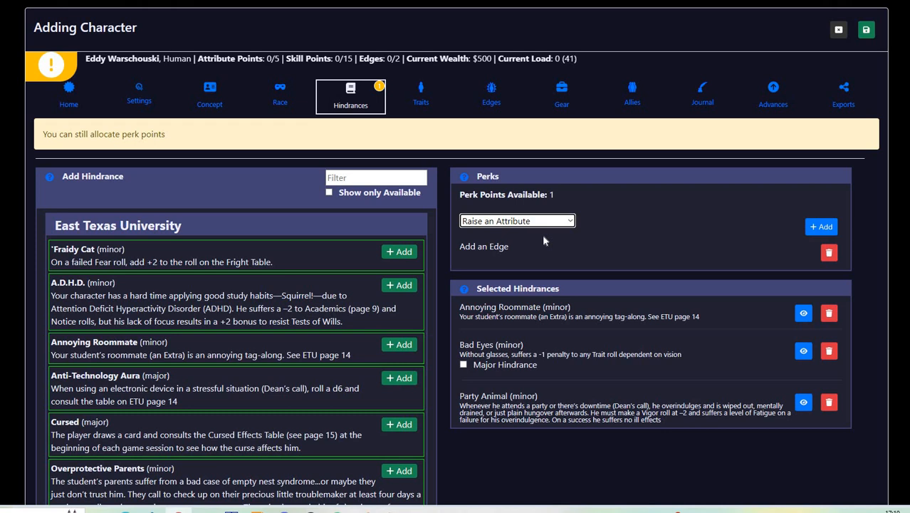
left_click(569, 221)
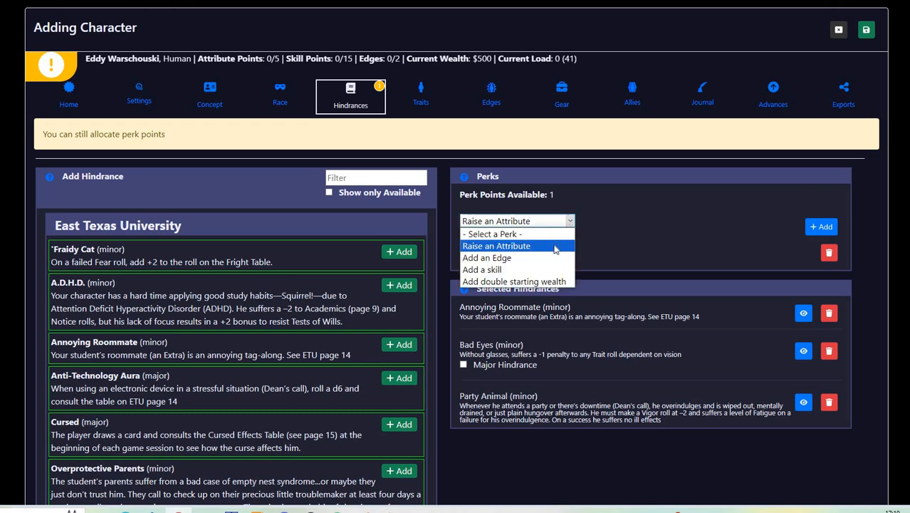
left_click(543, 269)
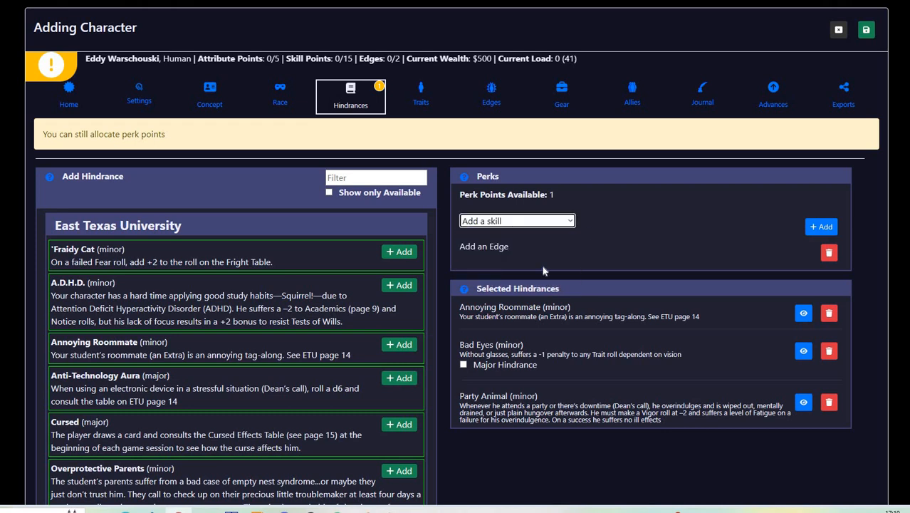
left_click(822, 232)
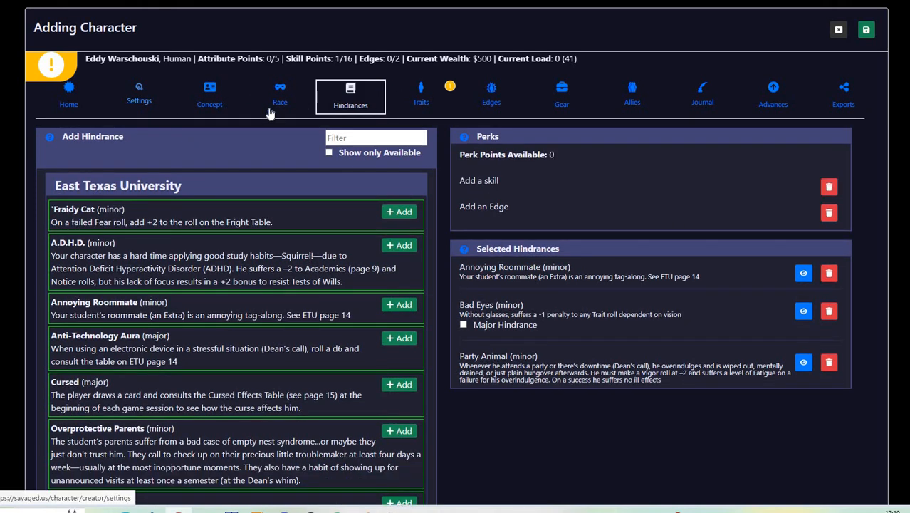
left_click(421, 98)
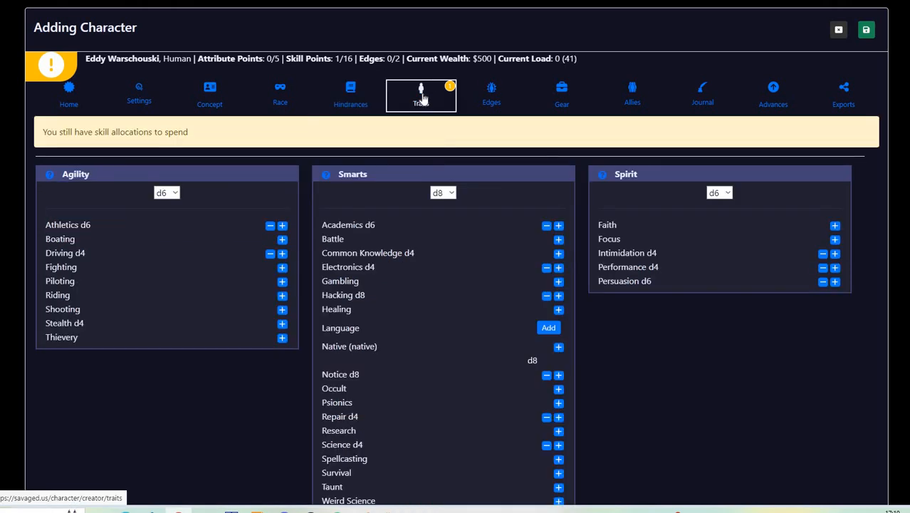
left_click(559, 254)
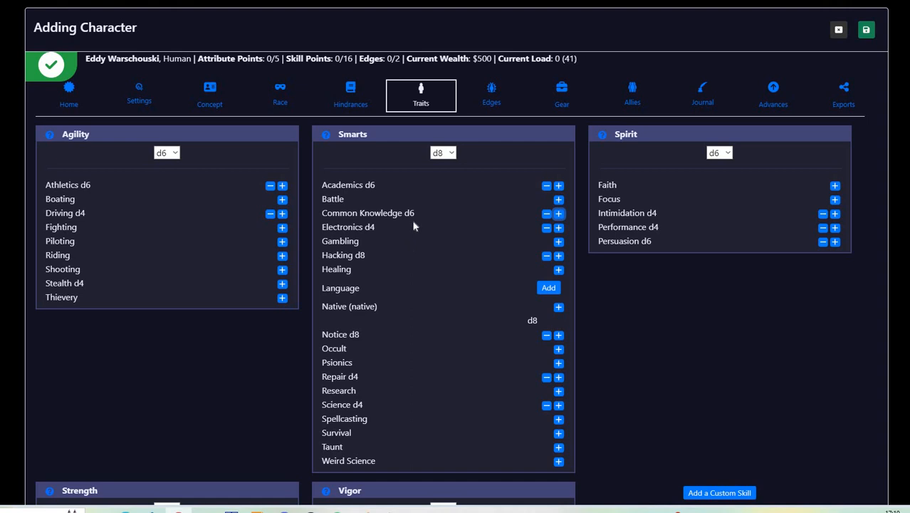
Step: Review the character's selected edges, the available East Texas University gear and vehicles, and the allies, journal and advances sections
left_click(492, 100)
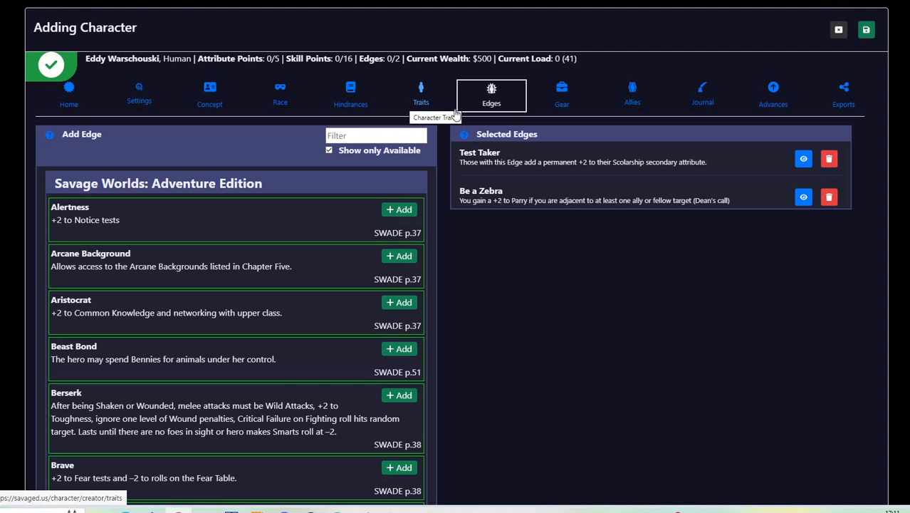
left_click(561, 105)
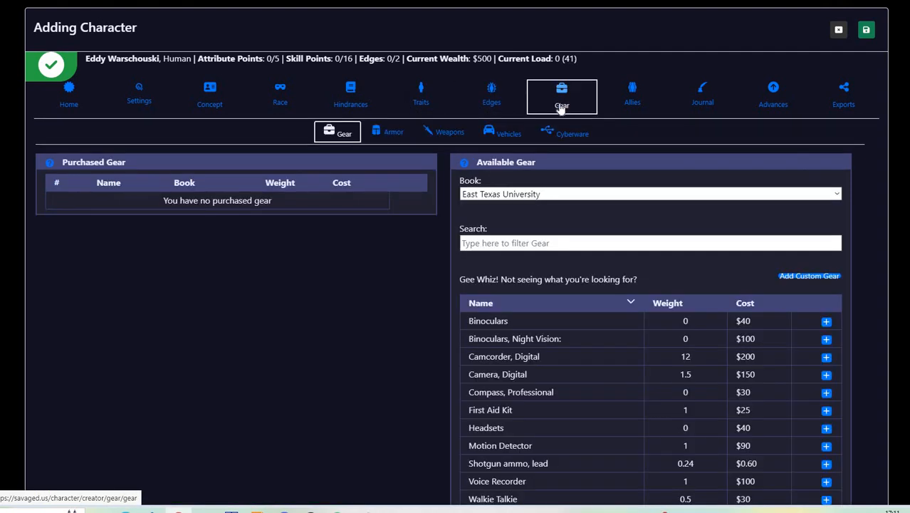
scroll(495, 271, "down", 3)
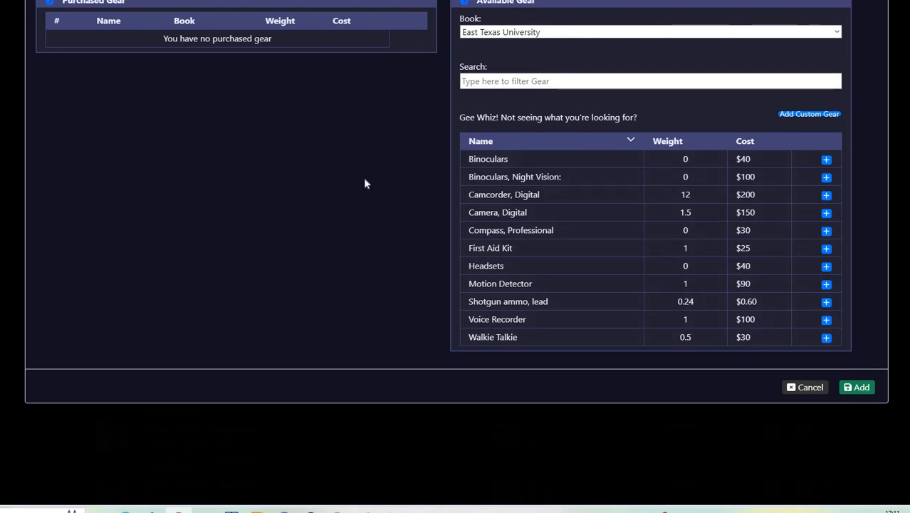
scroll(365, 184, "up", 2)
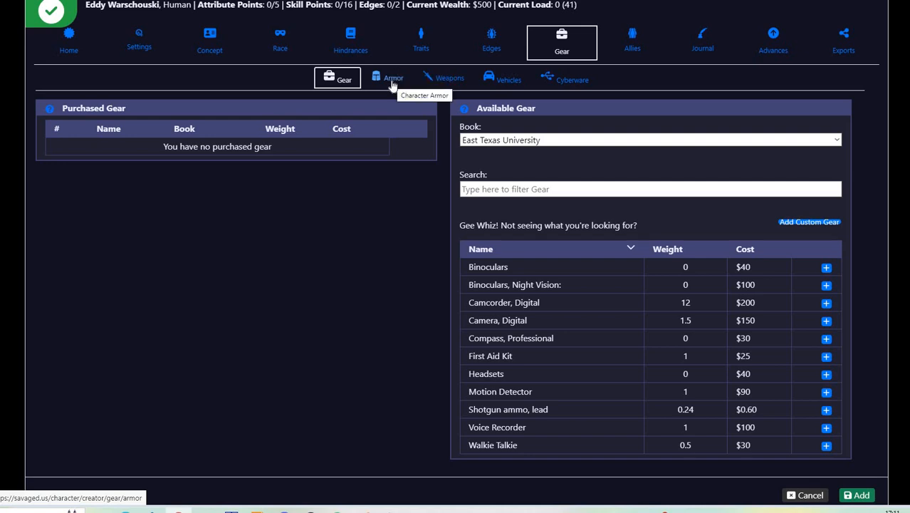
left_click(492, 84)
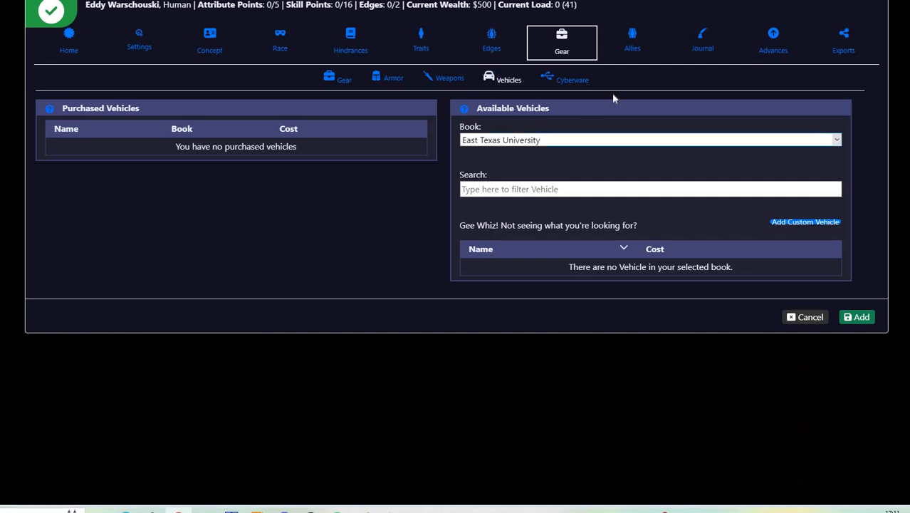
left_click(633, 48)
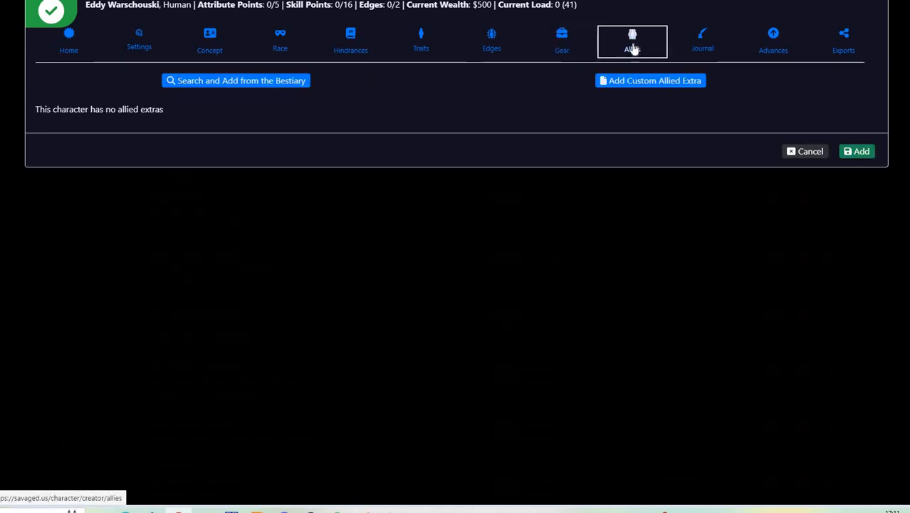
left_click(699, 37)
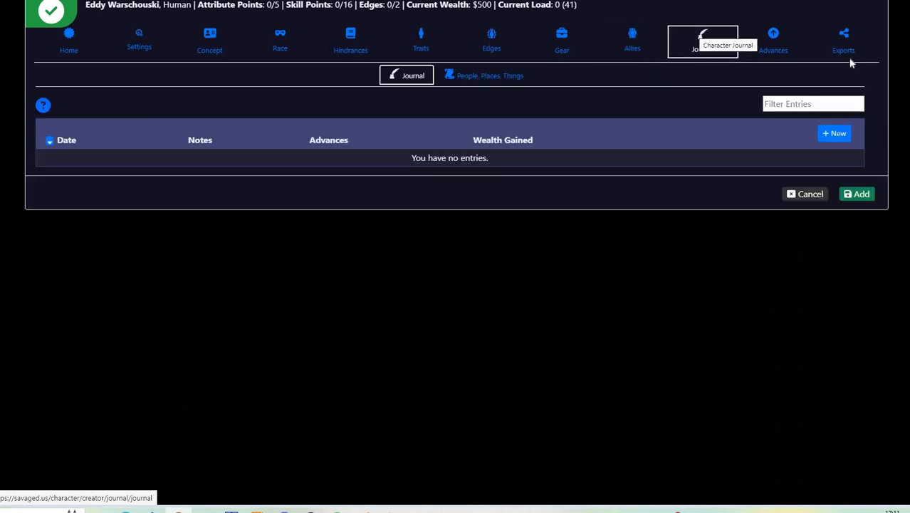
left_click(786, 44)
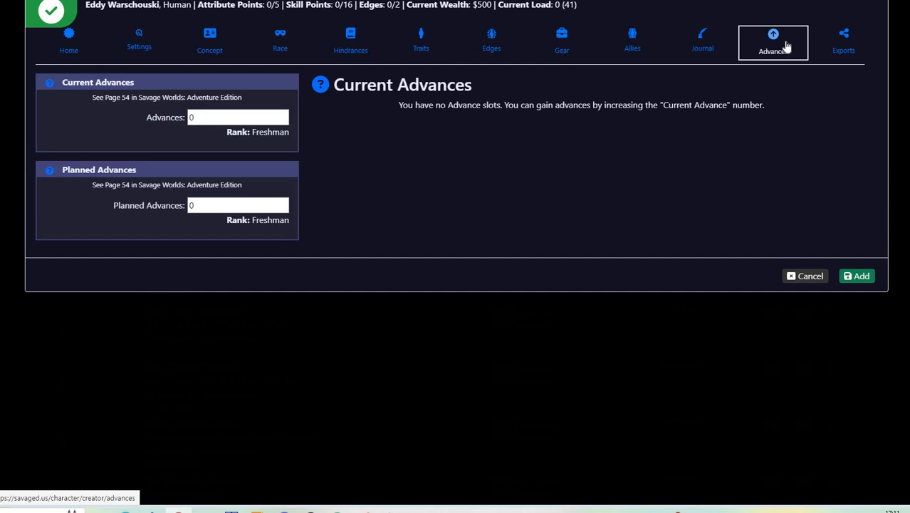
Step: Check the character's stat block export and save the new character
left_click(847, 45)
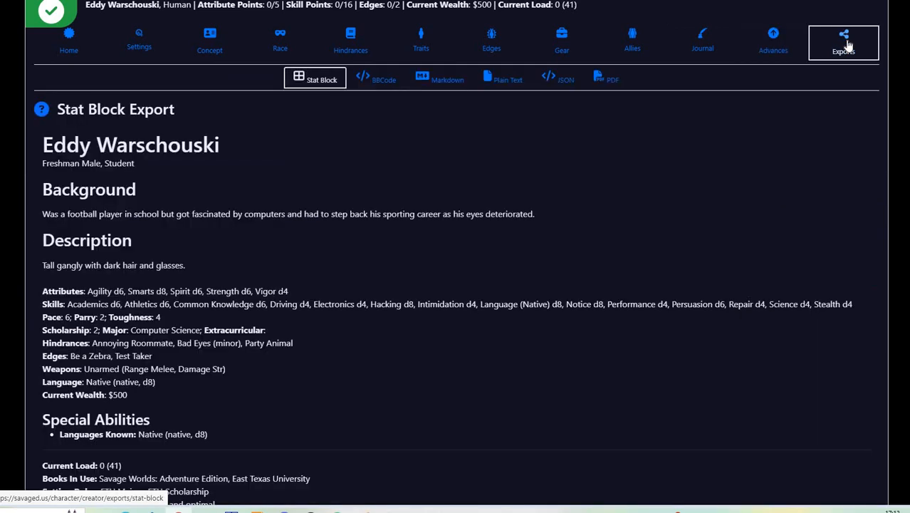
scroll(239, 151, "down", 3)
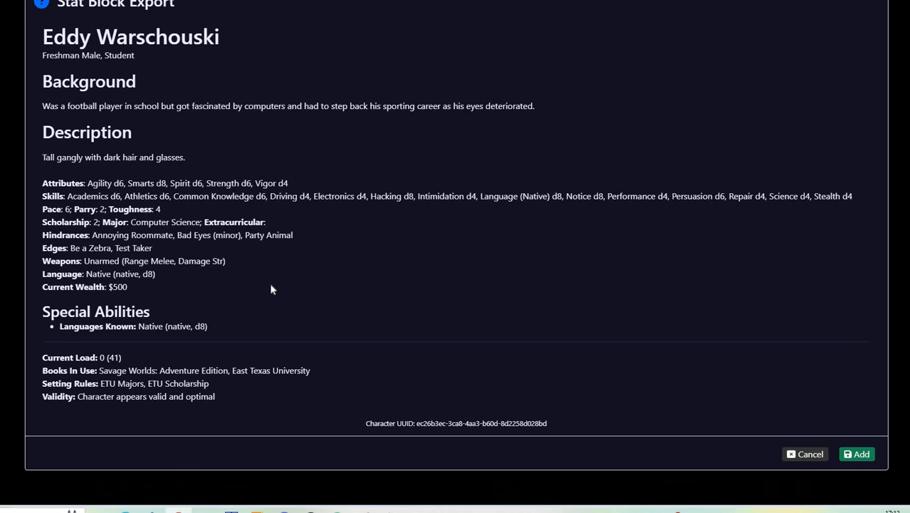
scroll(270, 289, "up", 1)
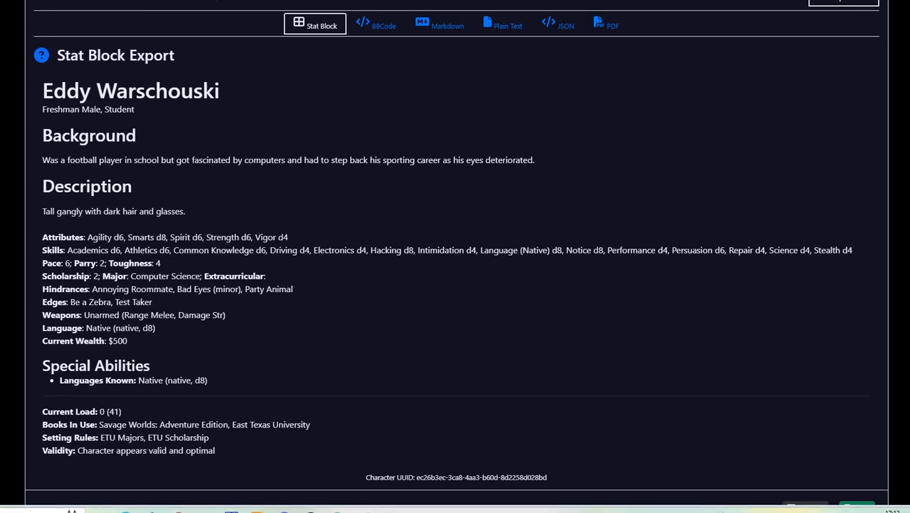
scroll(275, 152, "down", 1)
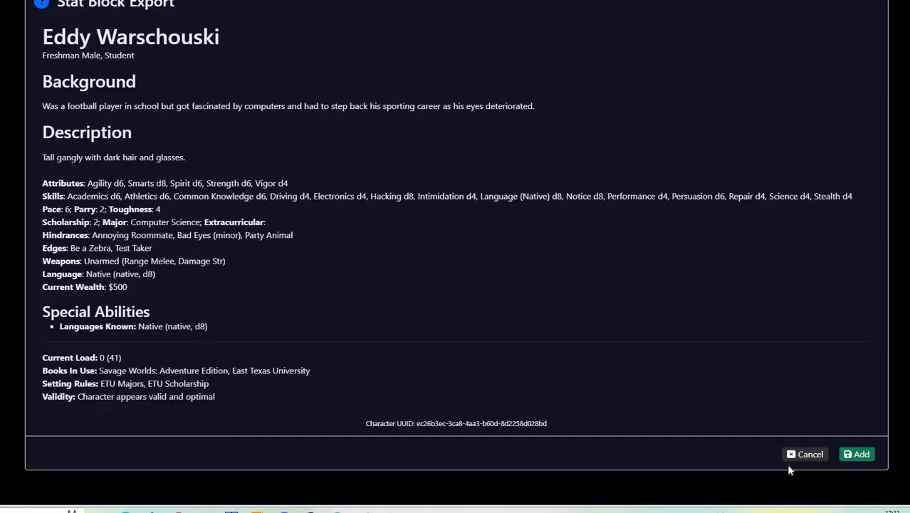
left_click(855, 456)
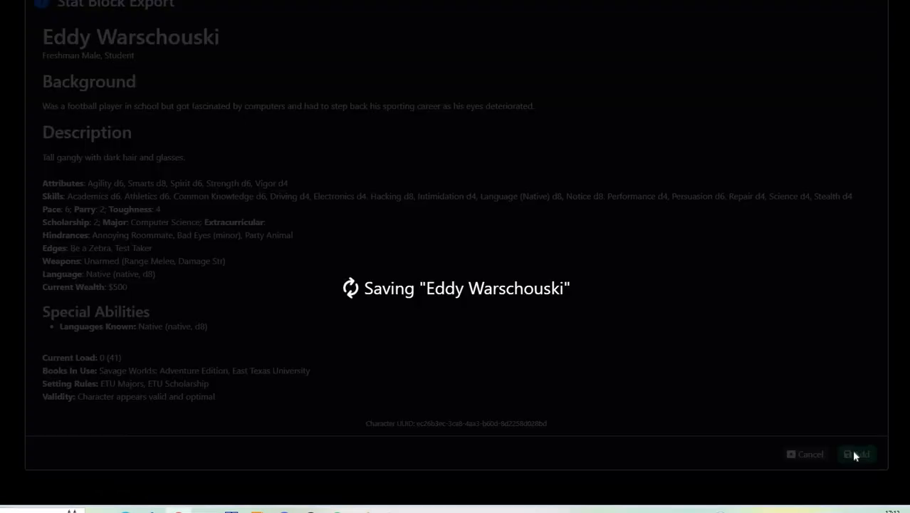